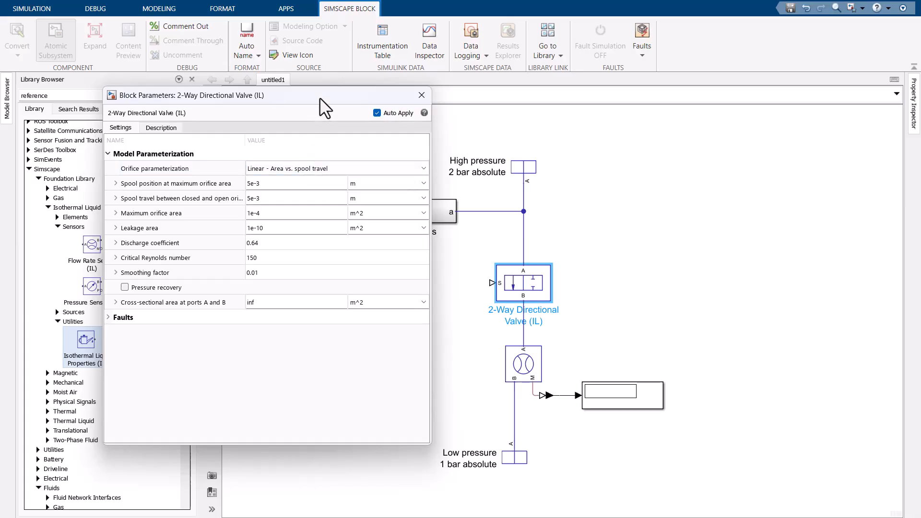
# Step: Examine the 2-Way Directional Valve's spool position at maximum orifice area and its closed-to-open spool travel, and close its parameters
pyautogui.moveTo(322, 95); pyautogui.dragTo(324, 97)
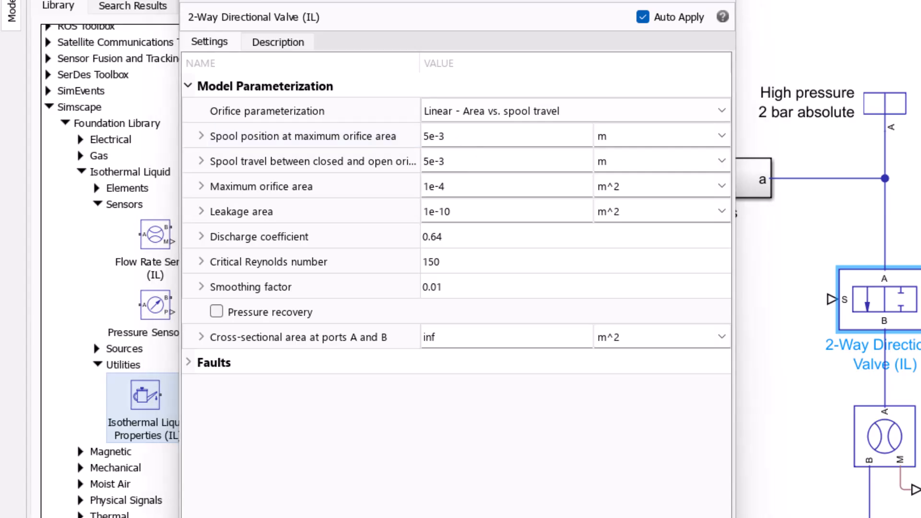
pyautogui.click(476, 135)
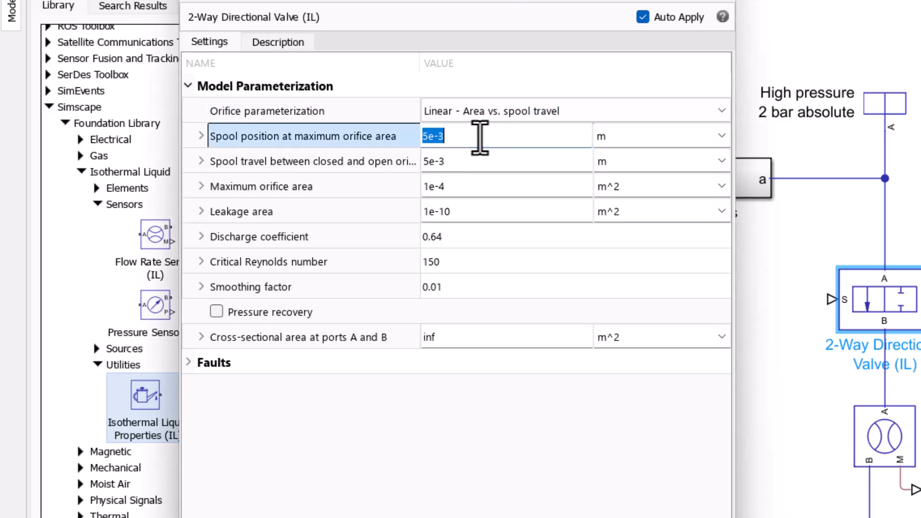
pyautogui.click(455, 136)
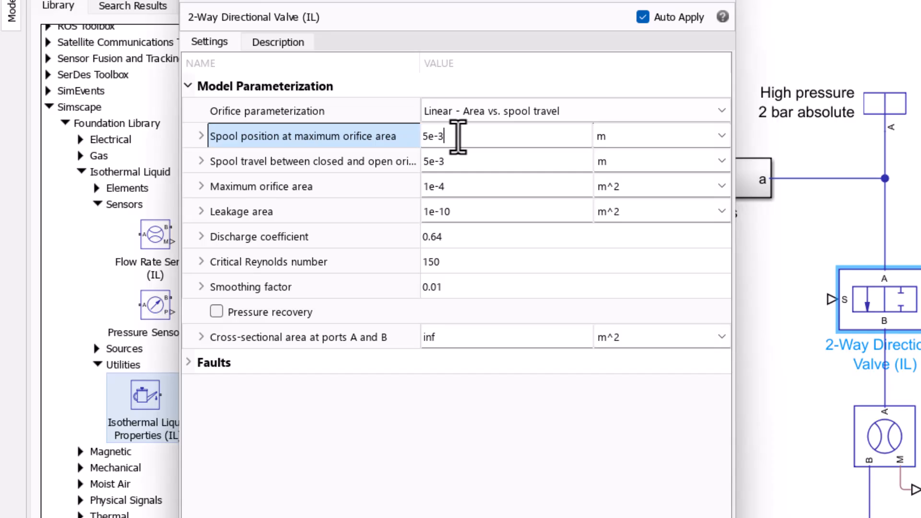
pyautogui.moveTo(452, 138); pyautogui.dragTo(394, 139)
pyautogui.click(459, 135)
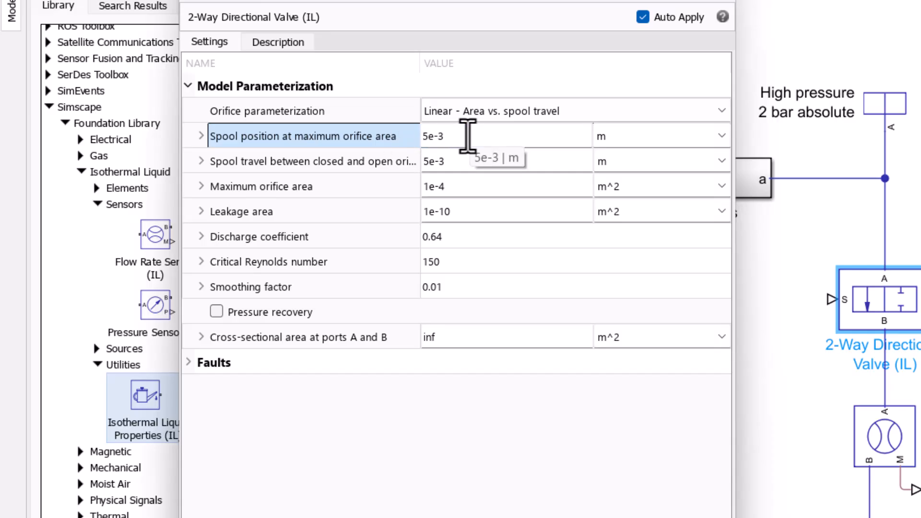
pyautogui.click(465, 161)
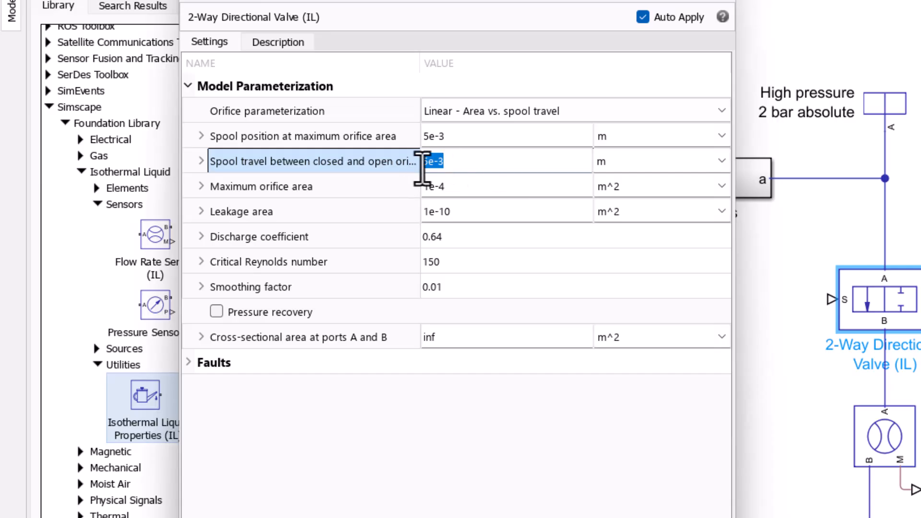
pyautogui.click(476, 425)
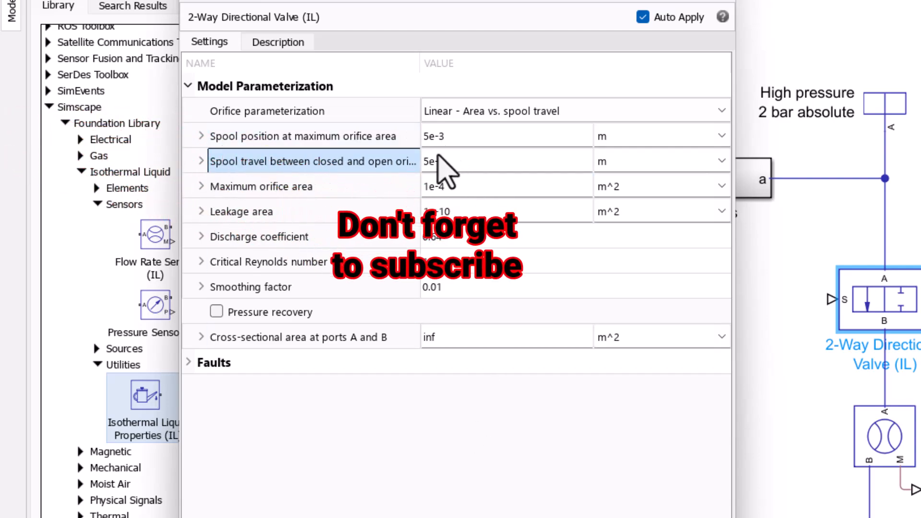
pyautogui.click(715, 1)
# Step: Add a PS Constant block beside the directional valve and connect its output to the valve's S port
pyautogui.doubleClick(702, 300)
pyautogui.write('ps cons')
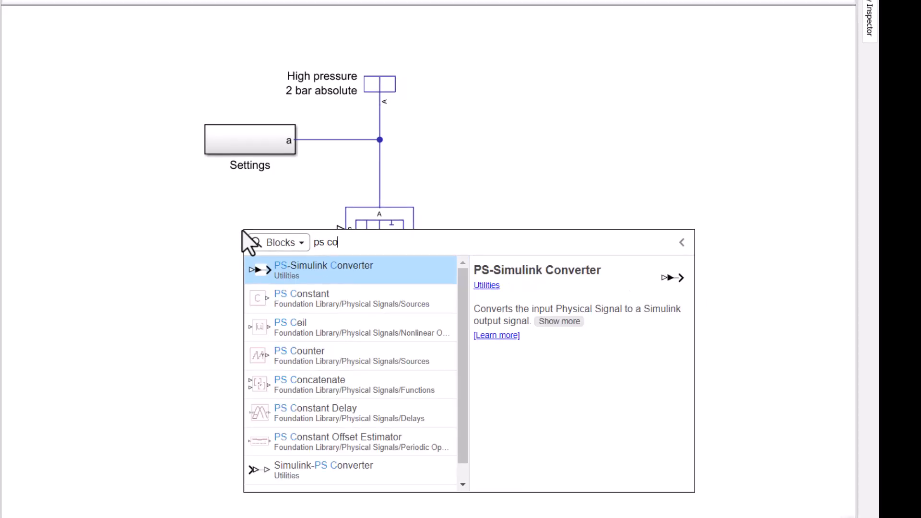
pyautogui.press('Return')
pyautogui.moveTo(242, 229); pyautogui.dragTo(278, 229)
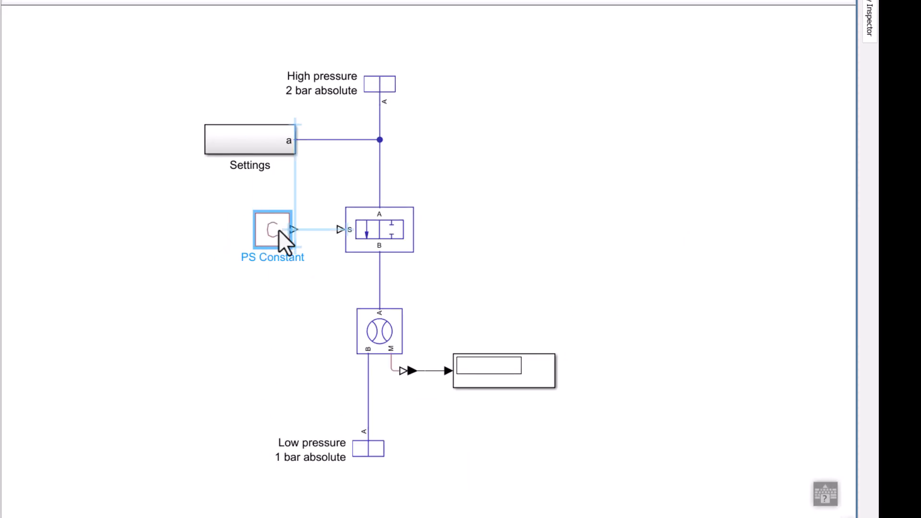
pyautogui.click(316, 233)
# Step: Set the PS Constant's value to 5e-3 with unit m and close its parameters
pyautogui.doubleClick(270, 230)
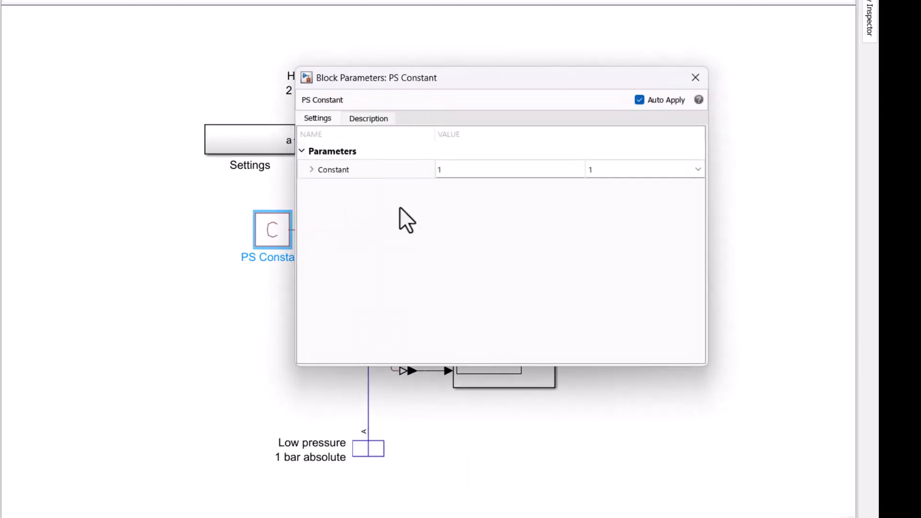
pyautogui.click(458, 170)
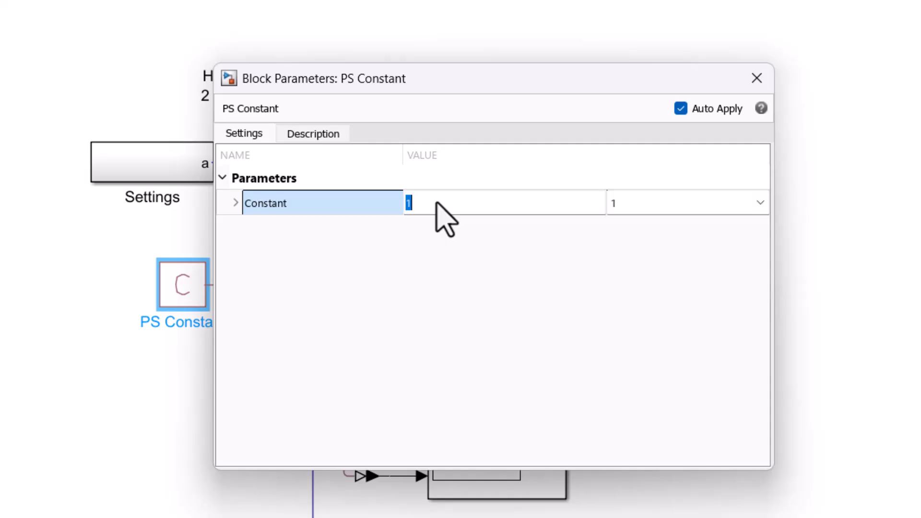
pyautogui.write('5e-3')
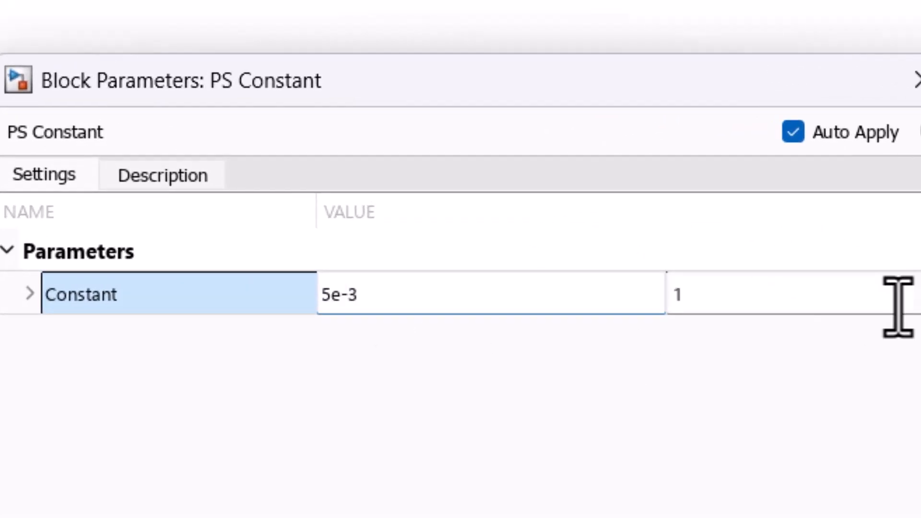
pyautogui.click(771, 300)
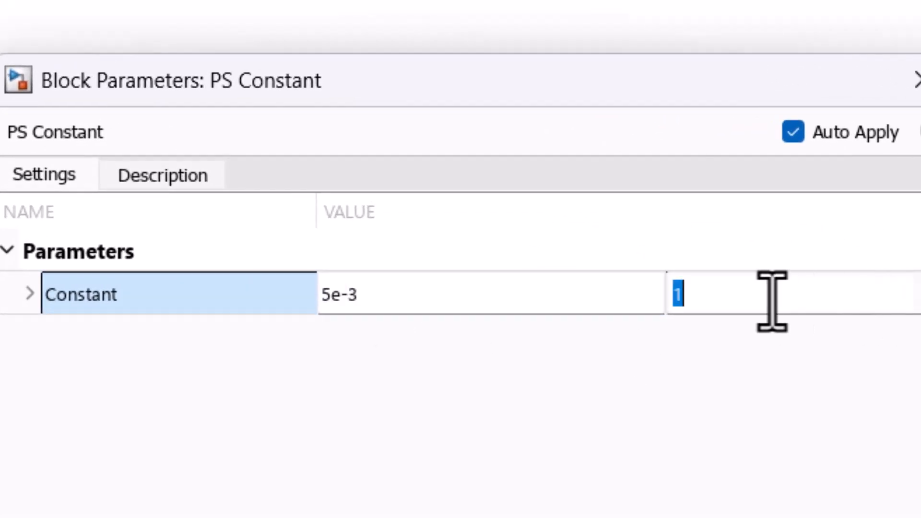
pyautogui.write('m')
pyautogui.click(656, 395)
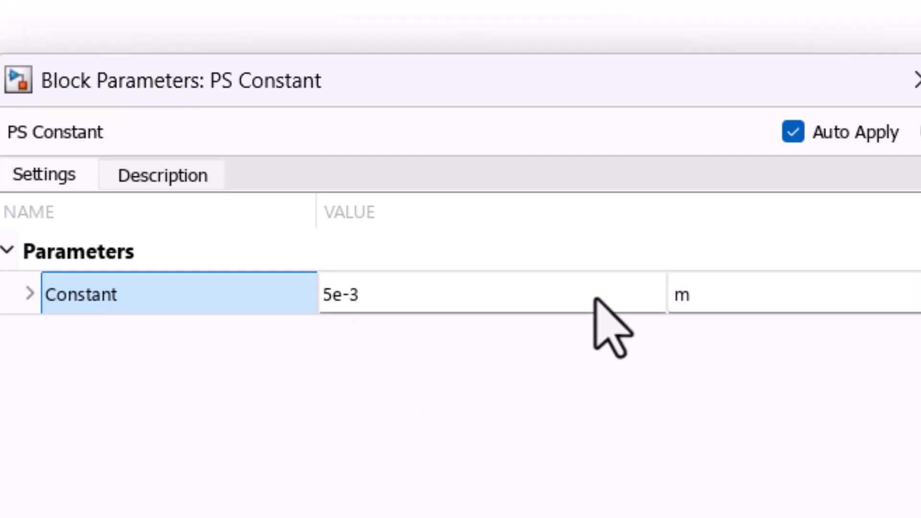
pyautogui.click(916, 80)
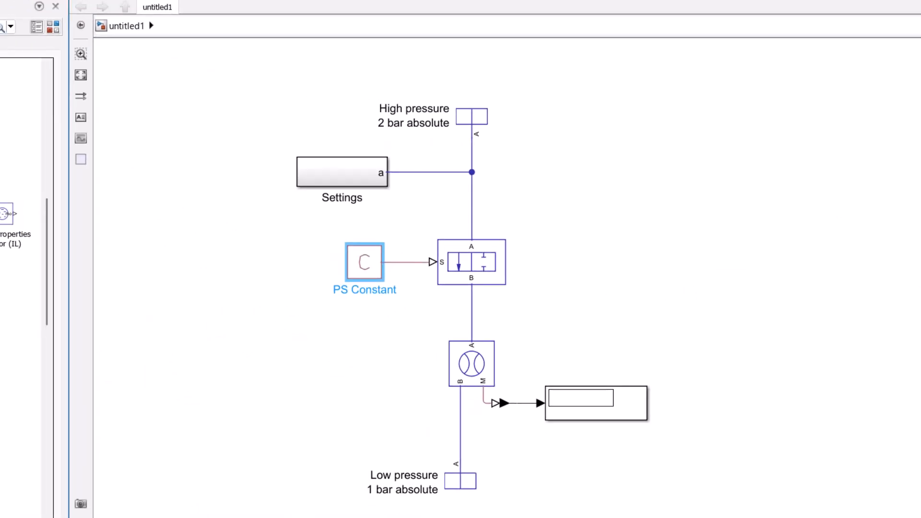
# Step: Run the simulation and check the flow rate through the valve on the Display block
pyautogui.hotkey('ctrl', 't')
pyautogui.click(622, 395)
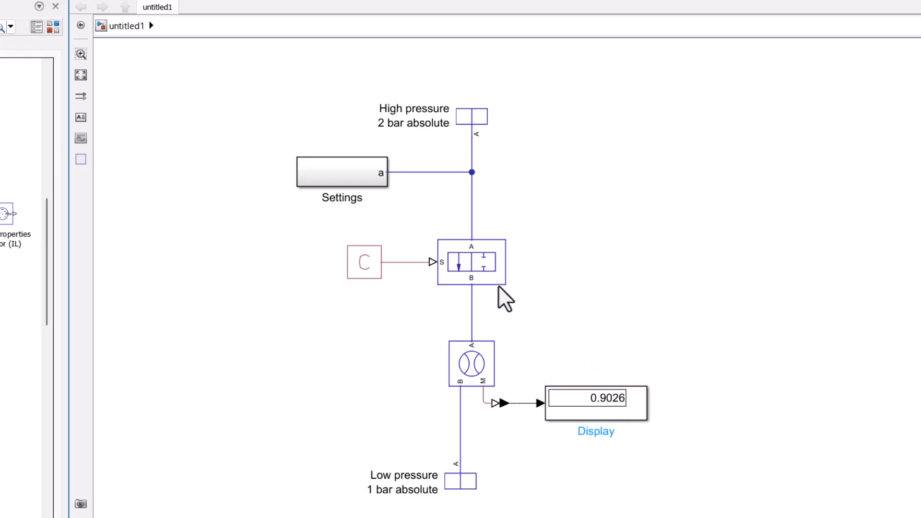
pyautogui.click(471, 264)
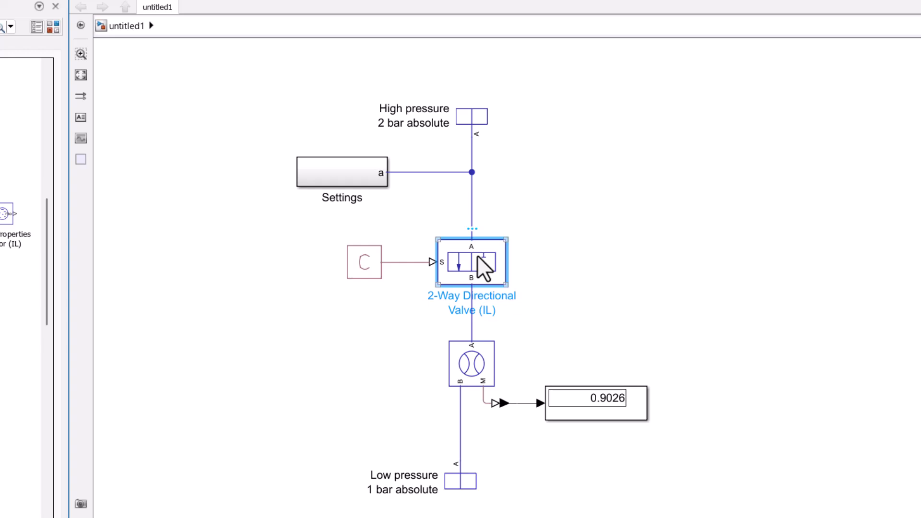
# Step: Set the PS Constant's value to 5e-3*2 m and check the flow rate on the Display block
pyautogui.doubleClick(366, 265)
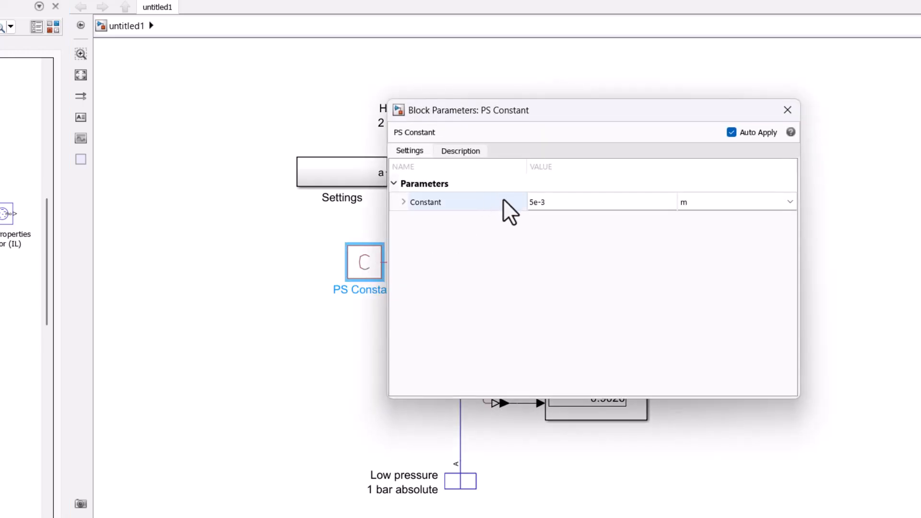
pyautogui.click(554, 203)
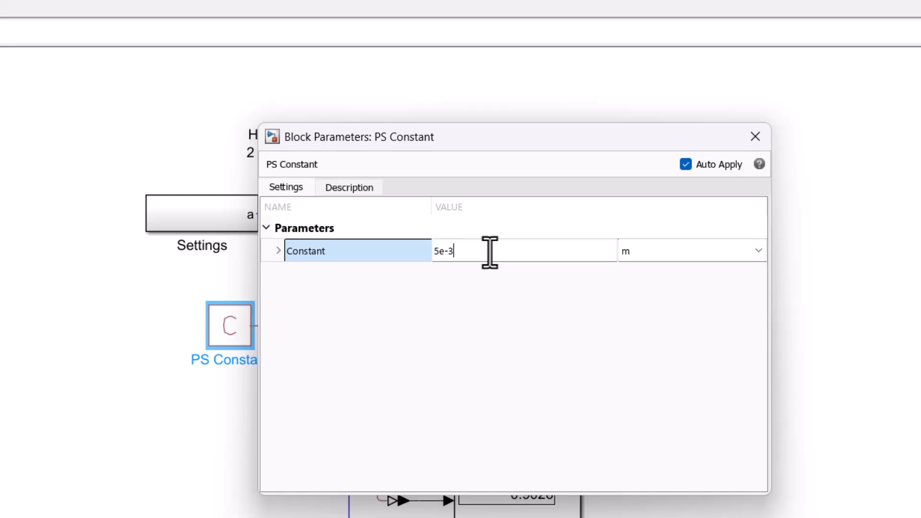
pyautogui.write('*2')
pyautogui.press('Return')
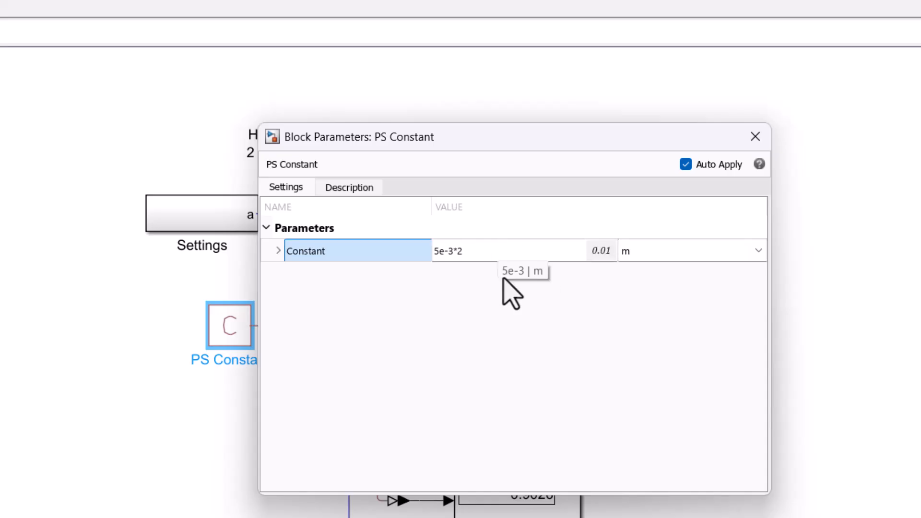
pyautogui.click(715, 135)
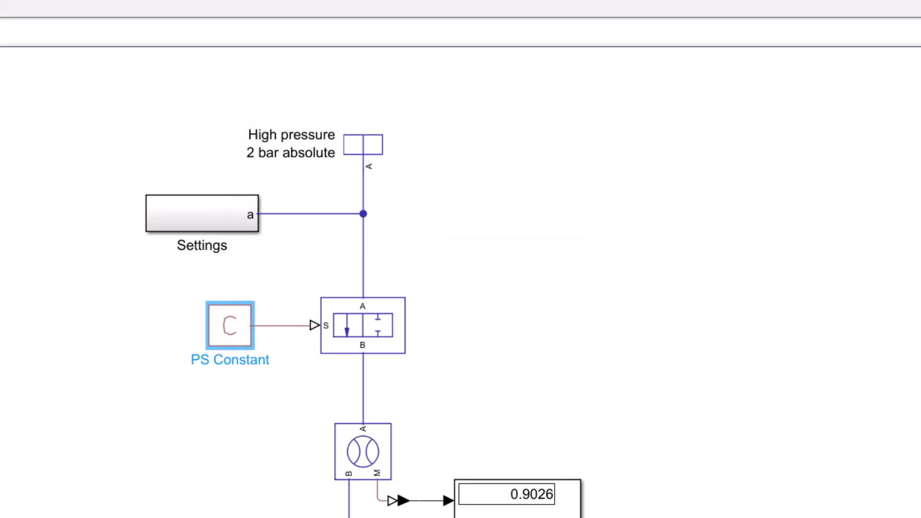
pyautogui.click(527, 455)
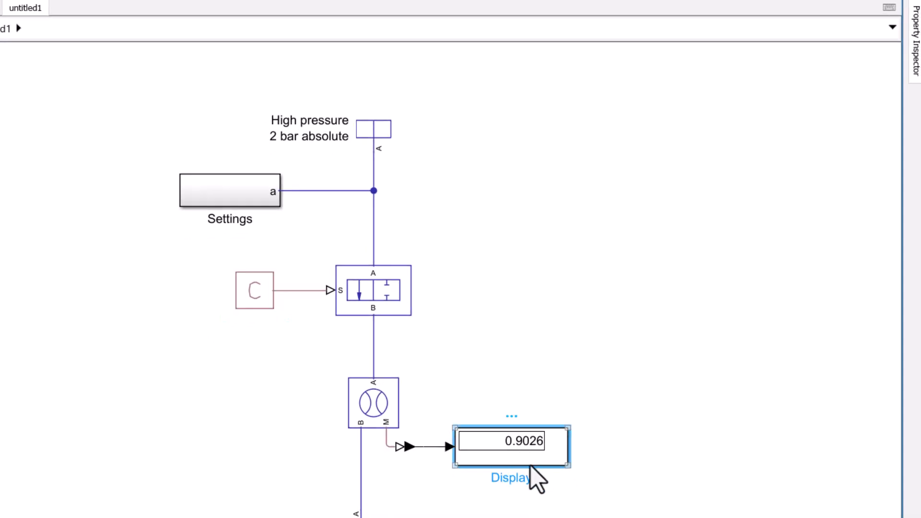
pyautogui.click(522, 514)
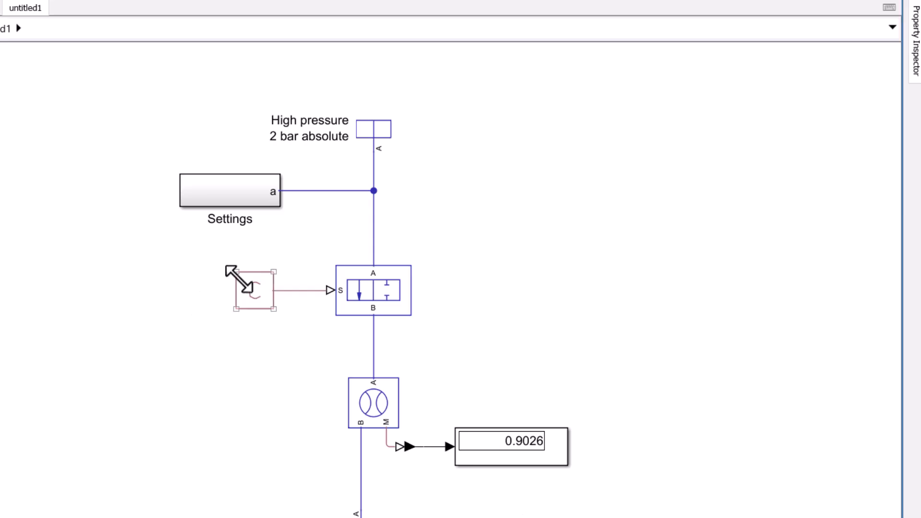
# Step: Set the PS Constant's value to 5e-3/2 m and close its parameters
pyautogui.doubleClick(257, 290)
pyautogui.click(468, 229)
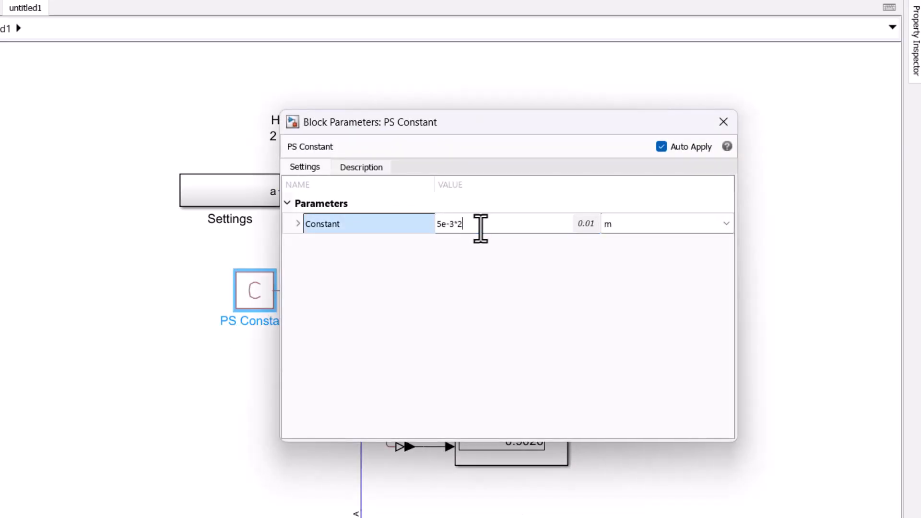
pyautogui.press('BackSpace')
pyautogui.press('BackSpace')
pyautogui.write('/2')
pyautogui.press('Return')
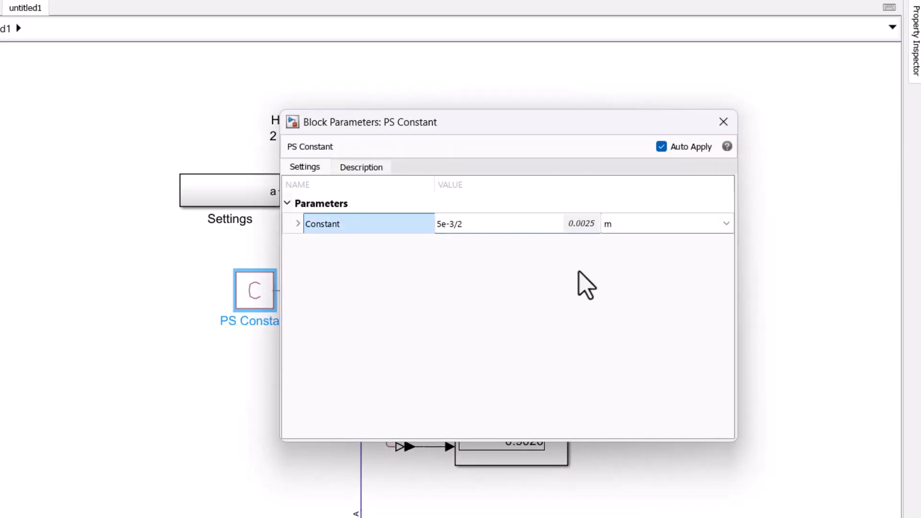
pyautogui.click(724, 122)
# Step: Rerun the simulation with the halved spool position and check the Display block's flow rate
pyautogui.click(249, 1)
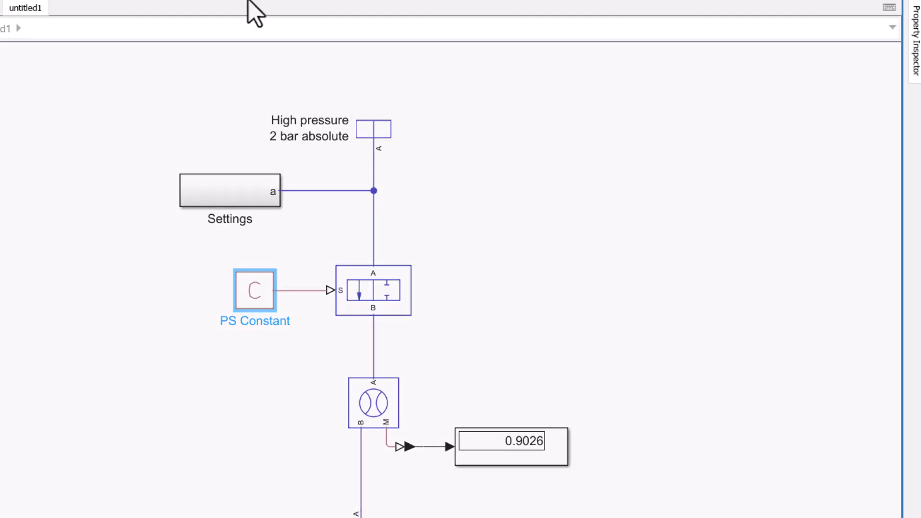
pyautogui.click(511, 450)
pyautogui.click(511, 331)
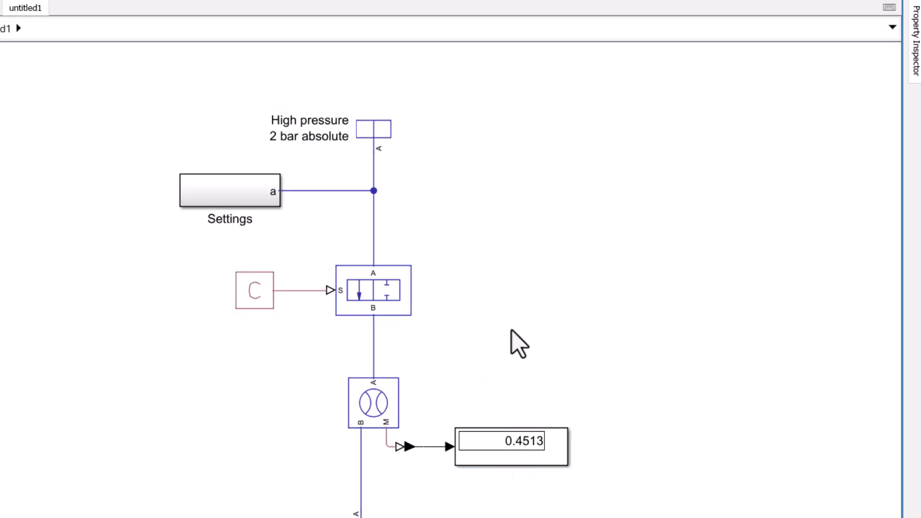
# Step: Plot the valve characteristics of the 2-Way Directional Valve (IL)
pyautogui.click(368, 290)
pyautogui.rightClick(368, 289)
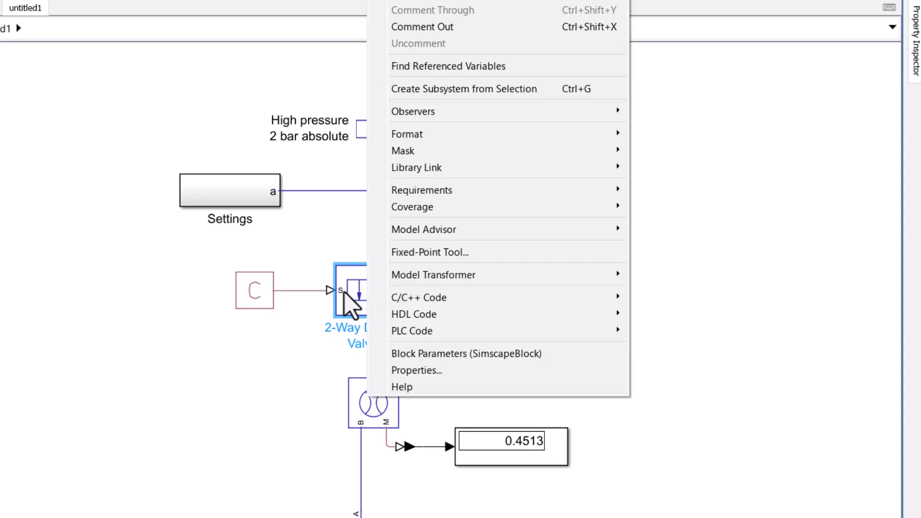
pyautogui.moveTo(645, 9)
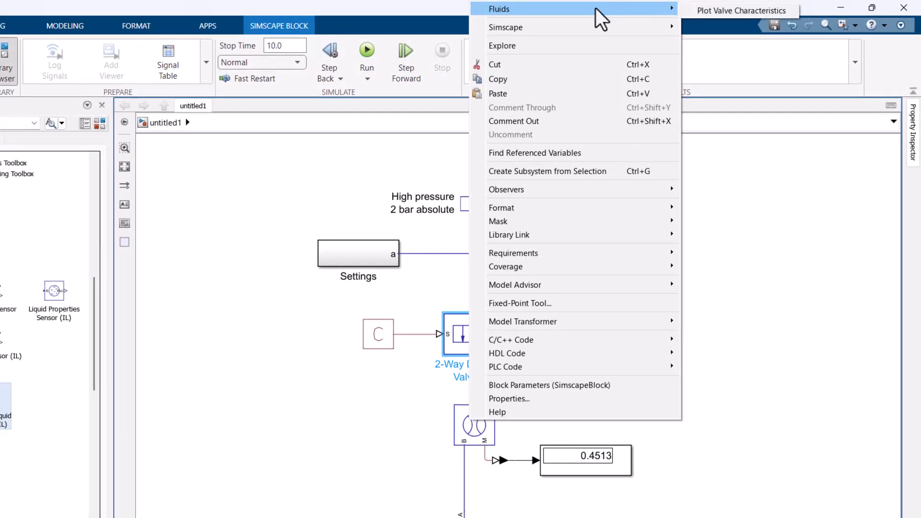
pyautogui.click(723, 7)
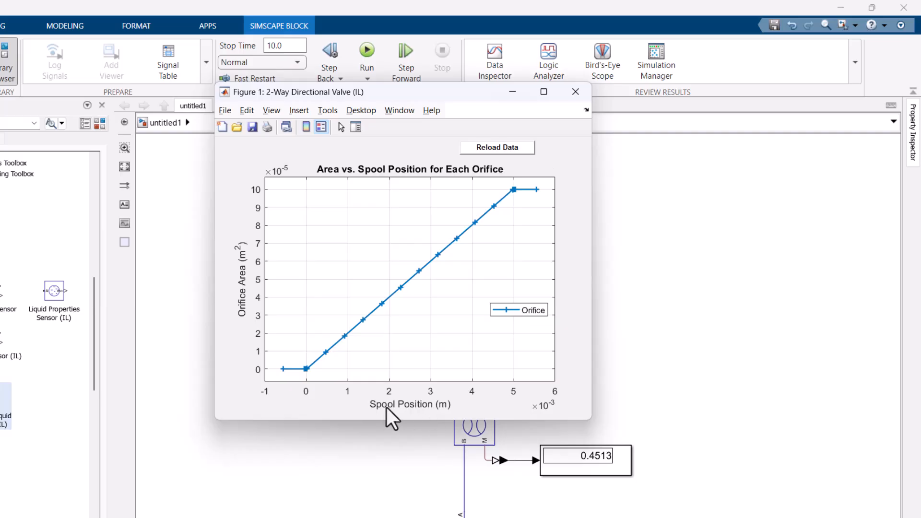
# Step: Reposition the valve plot over the model, examine how orifice area varies with spool position, and close the figure
pyautogui.moveTo(436, 100); pyautogui.dragTo(735, 122)
pyautogui.click(374, 335)
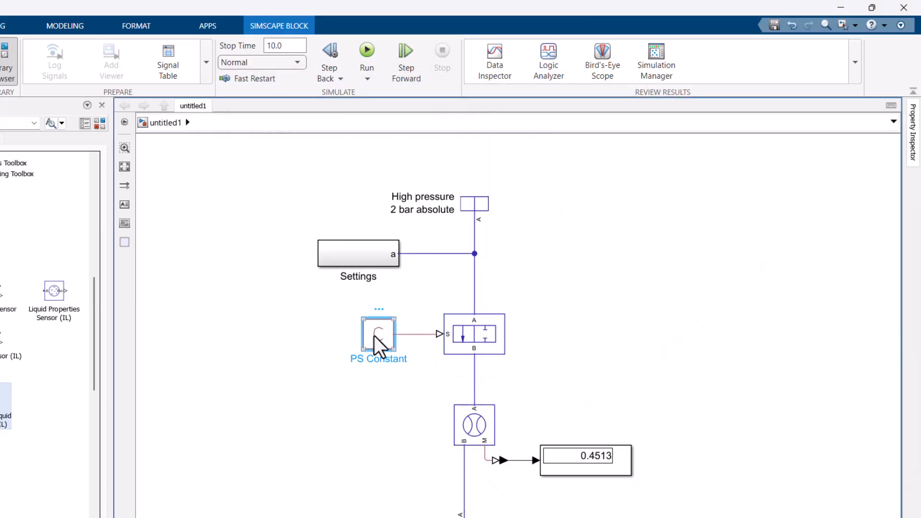
pyautogui.hotkey('alt', 'Tab')
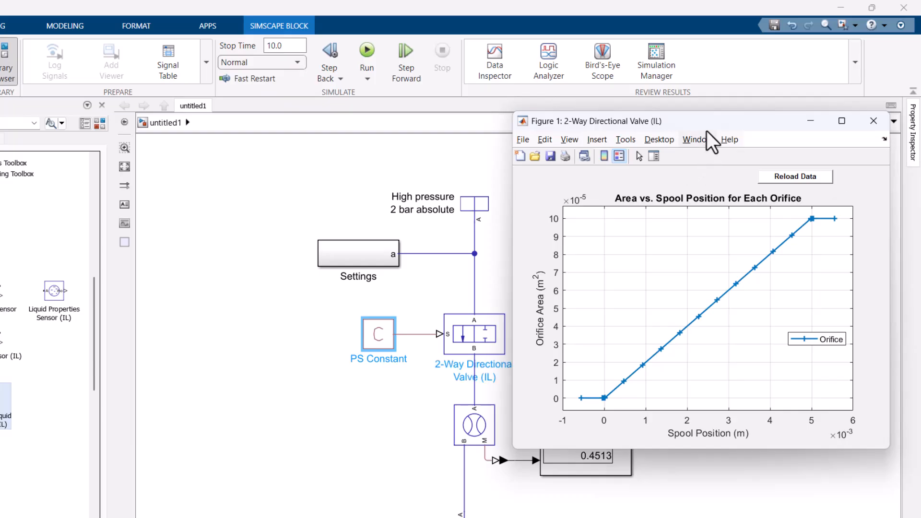
pyautogui.moveTo(710, 123); pyautogui.dragTo(612, 181)
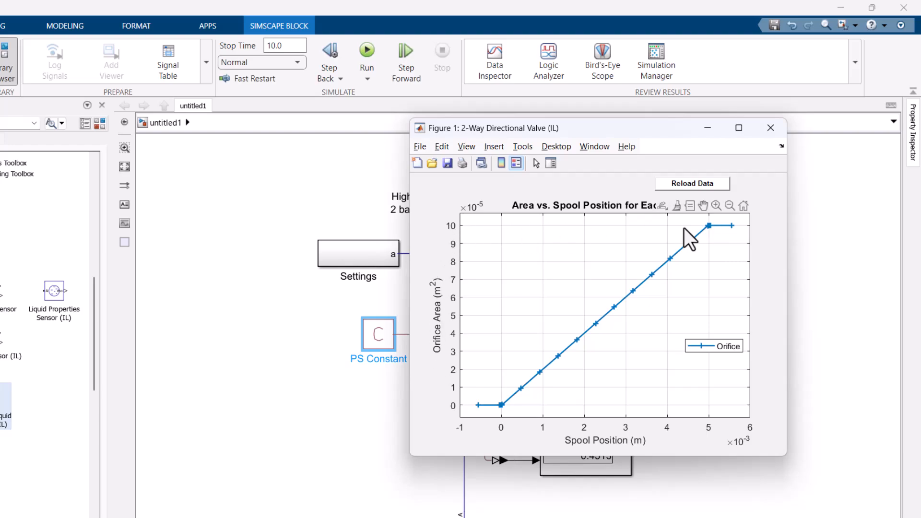
pyautogui.moveTo(708, 227)
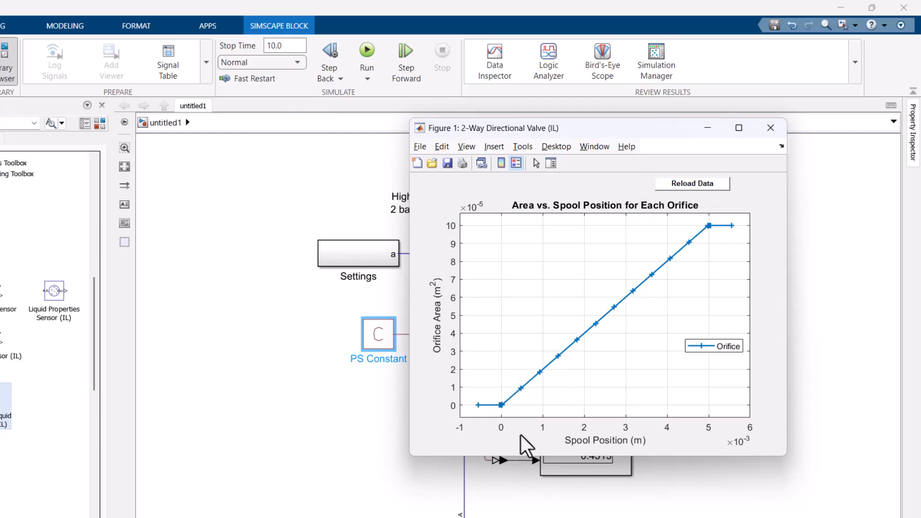
pyautogui.click(771, 129)
# Step: Set the PS Constant's spool position value to 0 m
pyautogui.doubleClick(372, 338)
pyautogui.click(563, 278)
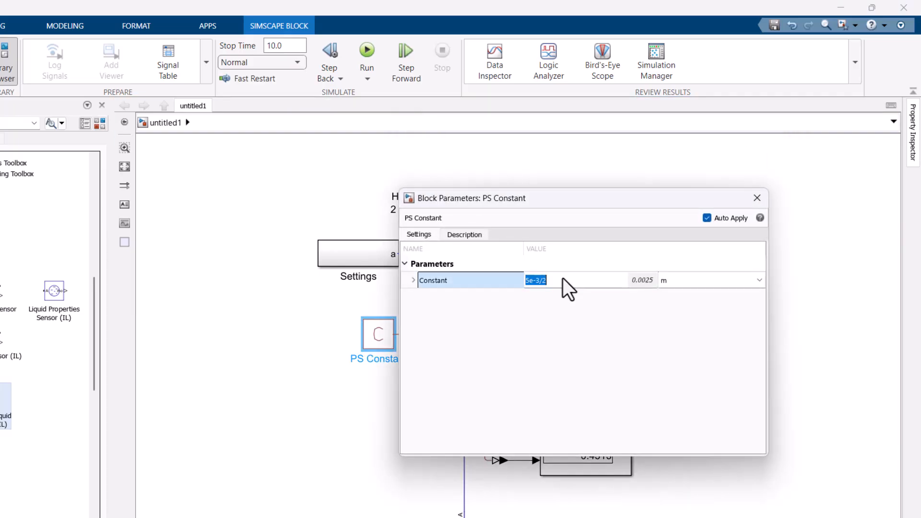
pyautogui.press('BackSpace')
pyautogui.write('0')
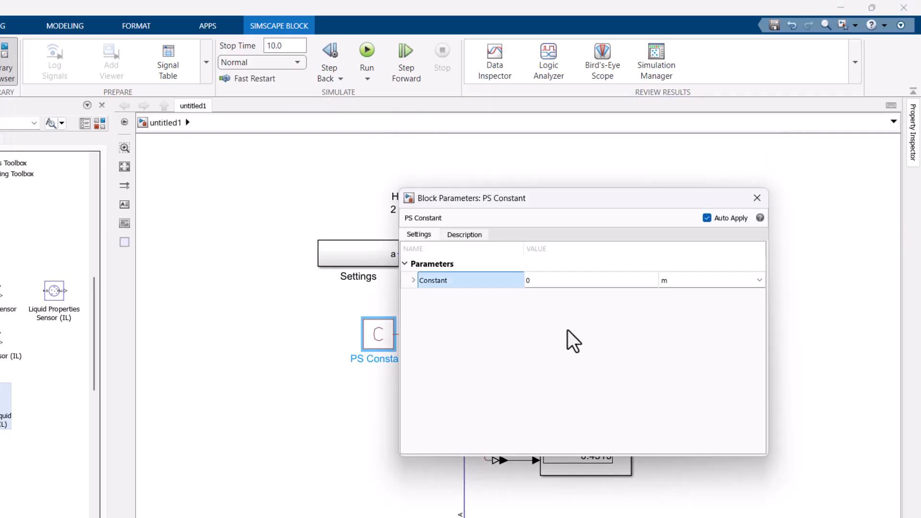
# Step: Close the PS Constant parameters, run the simulation with the 0 m spool position, and check the Display block's flow rate
pyautogui.click(757, 198)
pyautogui.click(559, 197)
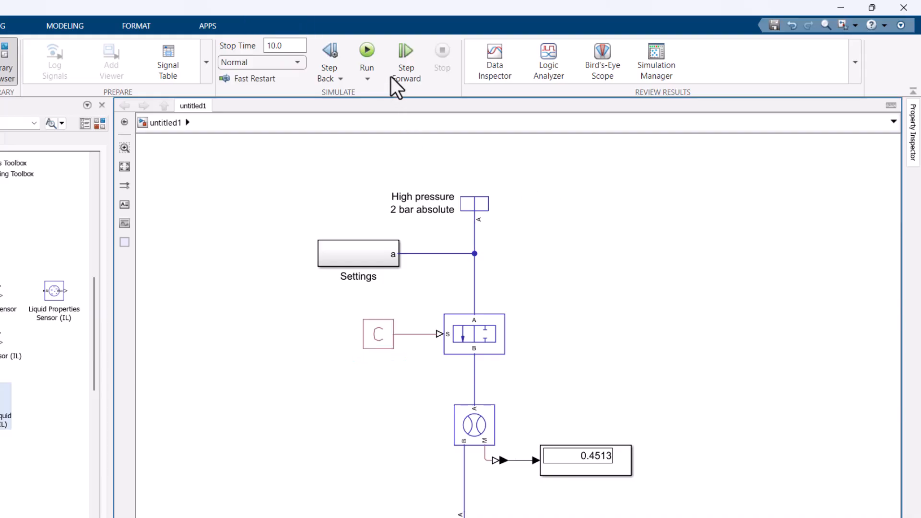
pyautogui.click(373, 53)
pyautogui.click(493, 331)
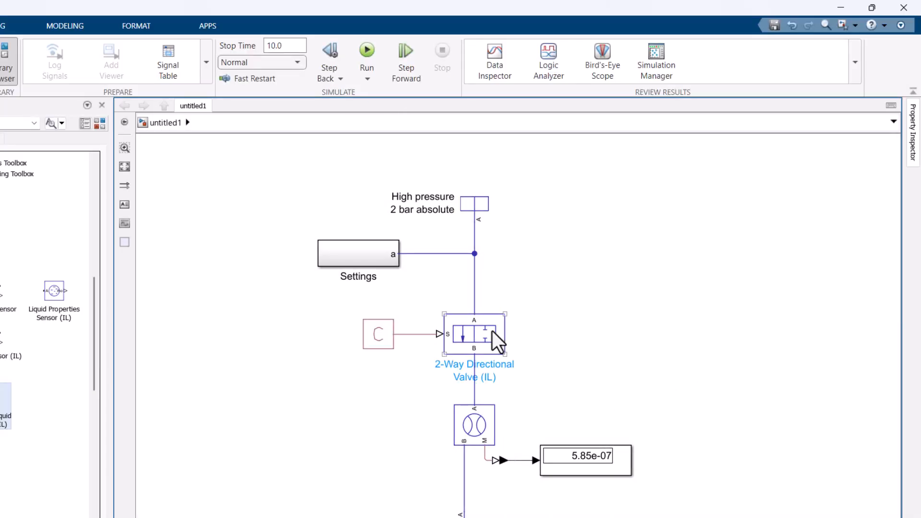
# Step: Move the Display block and its signal converter further right of the Flow Rate Sensor (IL) to space them out
pyautogui.click(483, 424)
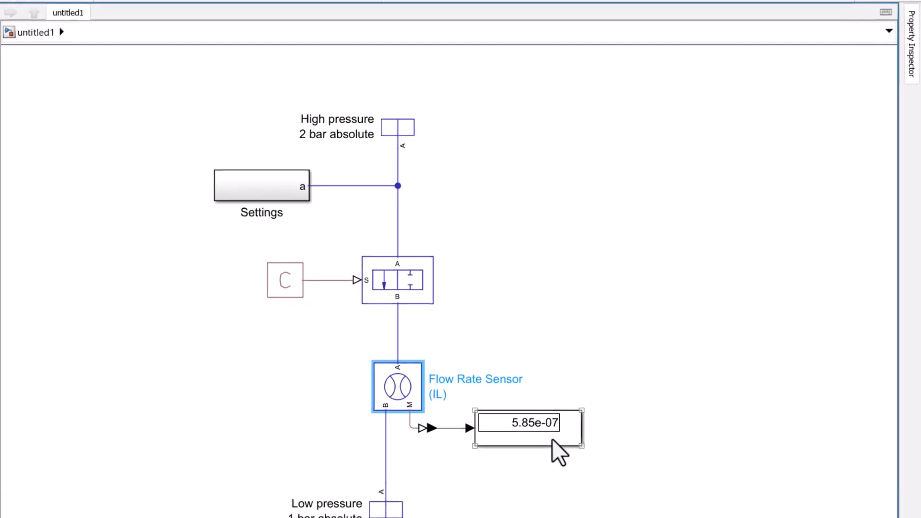
pyautogui.moveTo(526, 437); pyautogui.dragTo(562, 436)
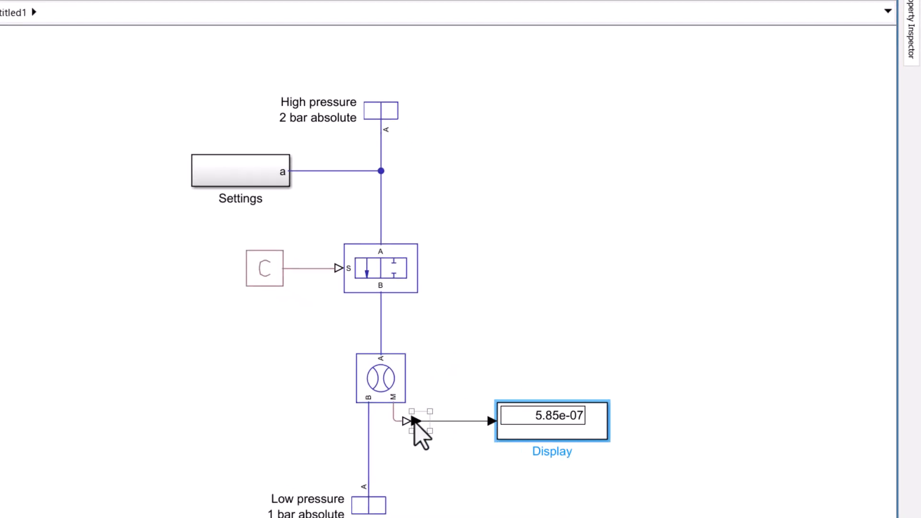
pyautogui.moveTo(431, 430); pyautogui.dragTo(451, 431)
# Step: Try to run the simulation with the 2-Way Directional Valve (IL) leakage area set to 0 m^2, then dismiss the diagnostics
pyautogui.doubleClick(388, 275)
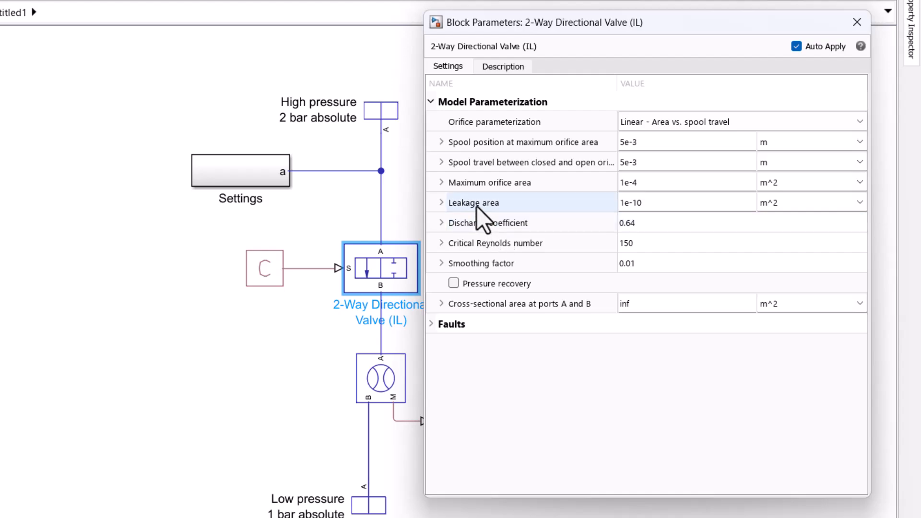
pyautogui.click(623, 203)
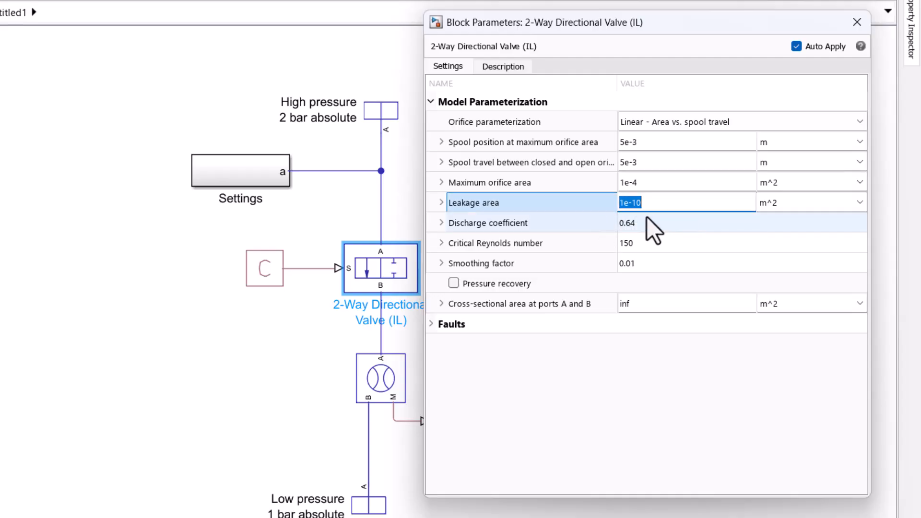
pyautogui.write('0')
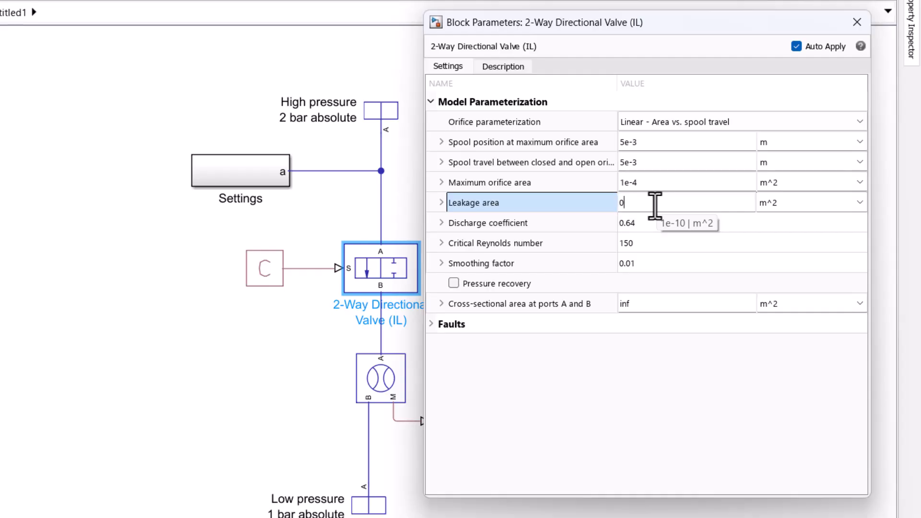
pyautogui.click(548, 383)
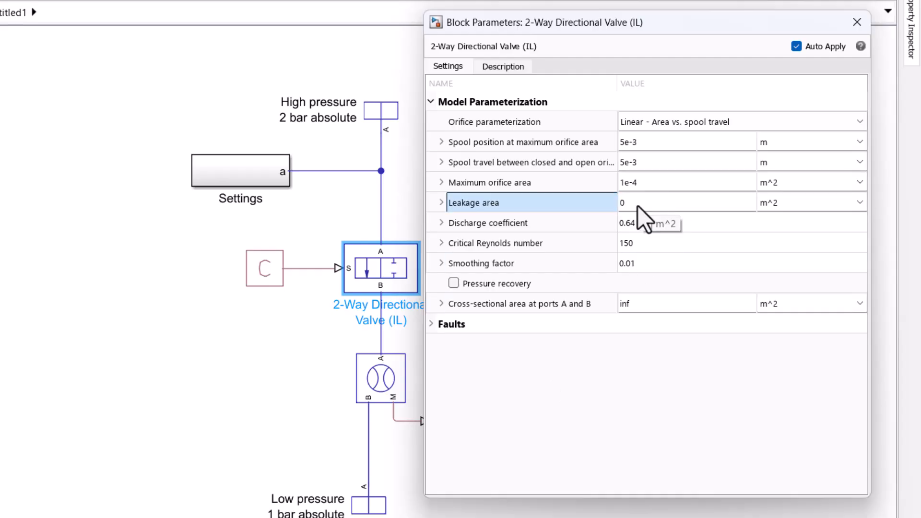
pyautogui.click(856, 22)
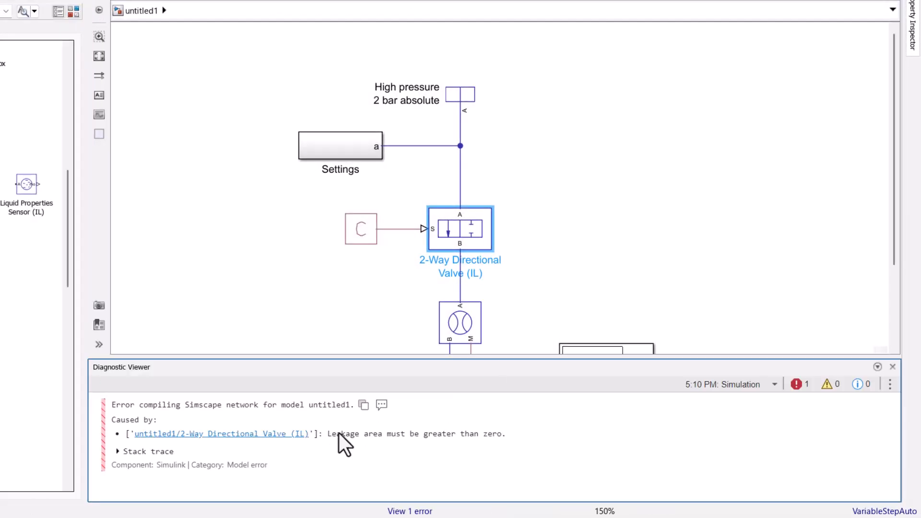
pyautogui.click(892, 367)
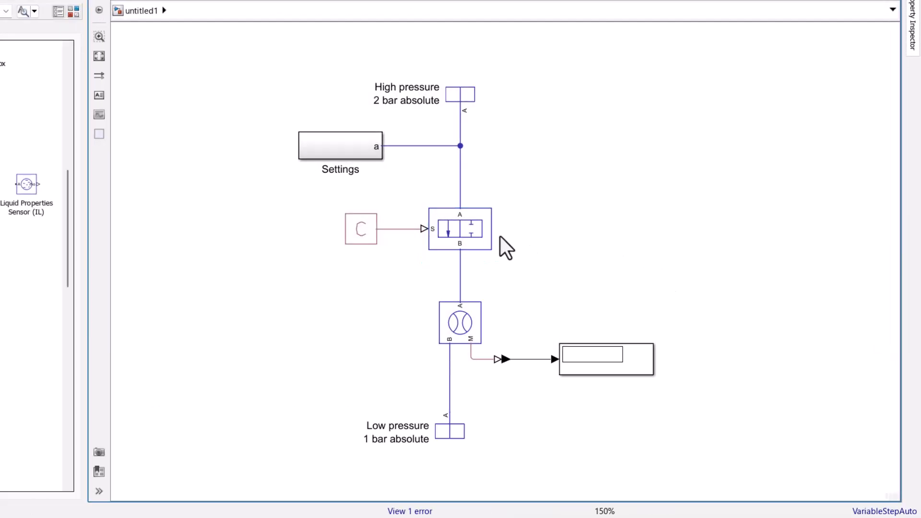
# Step: Set the valve's leakage area back to 1e-10 m^2 and rerun the simulation
pyautogui.doubleClick(467, 232)
pyautogui.click(677, 173)
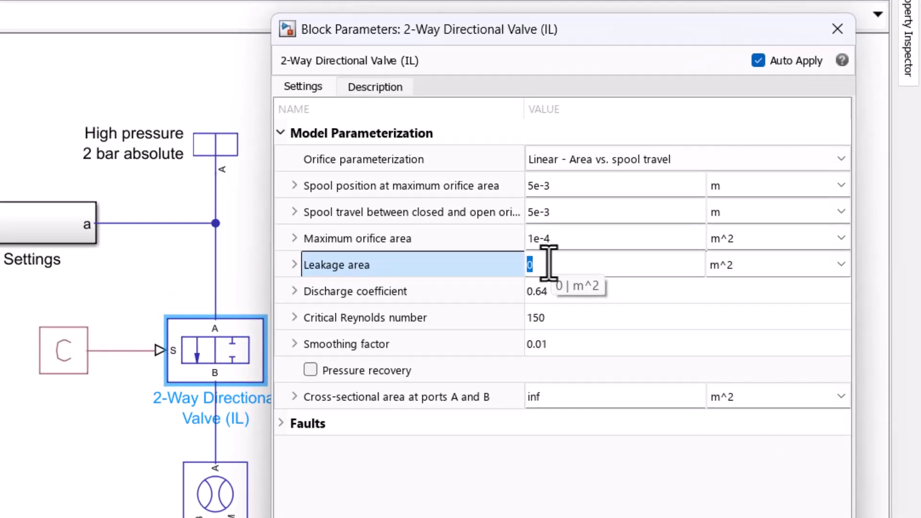
pyautogui.write('1e-10')
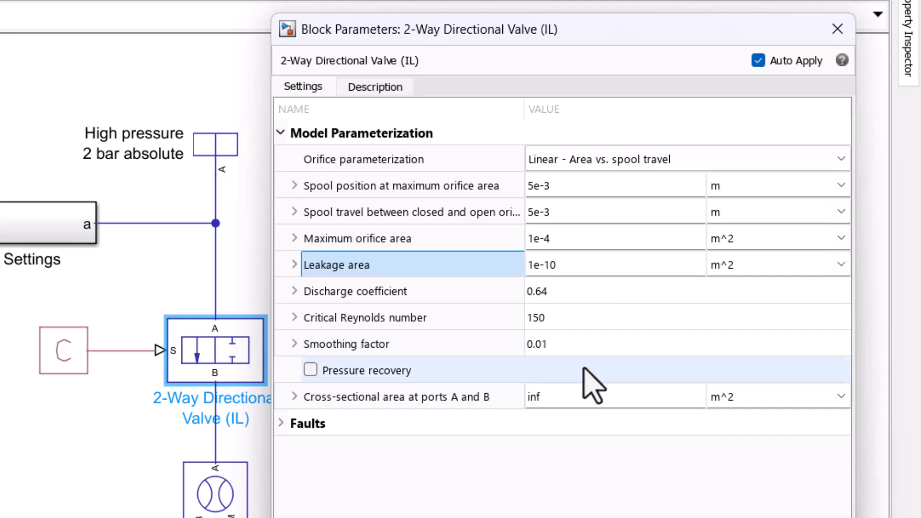
pyautogui.moveTo(774, 26); pyautogui.dragTo(253, 31)
pyautogui.click(315, 36)
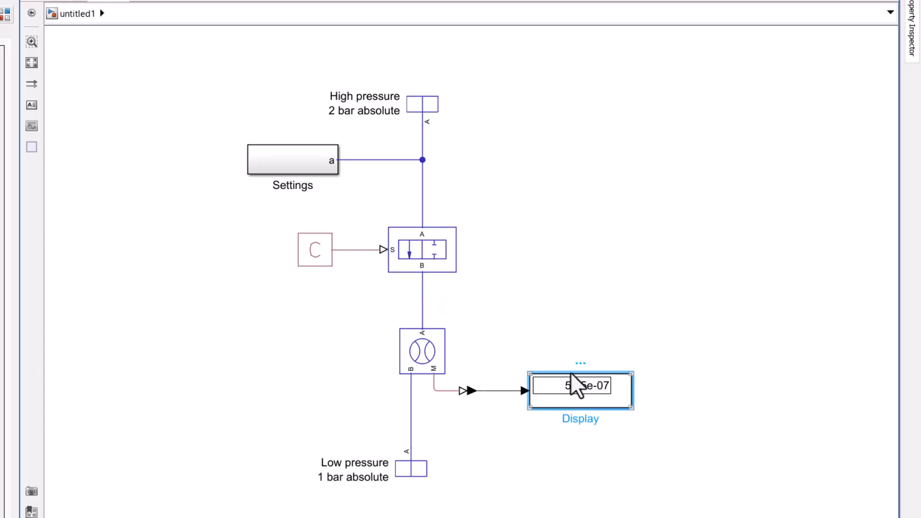
# Step: Set the valve's leakage area to 1e-15 m^2, rerun the simulation, and check the flow rate on the Display block
pyautogui.doubleClick(445, 258)
pyautogui.moveTo(609, 23); pyautogui.dragTo(656, 26)
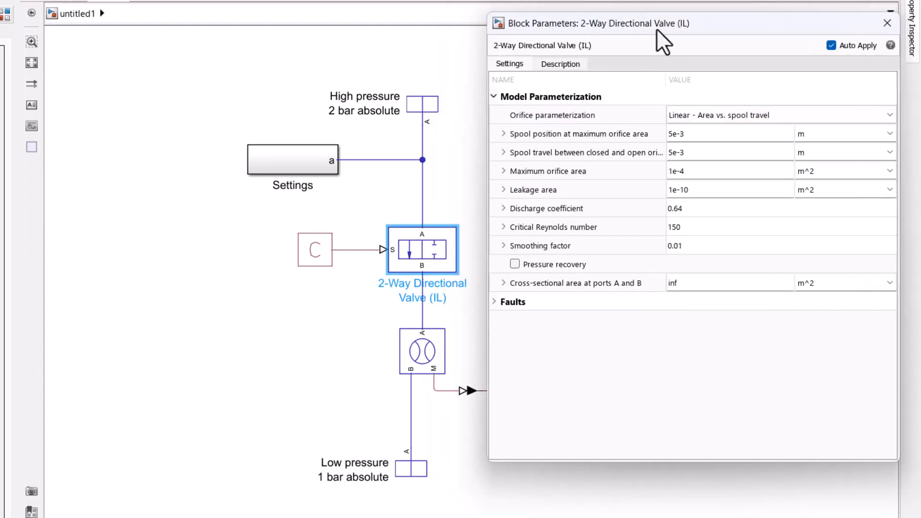
pyautogui.click(742, 194)
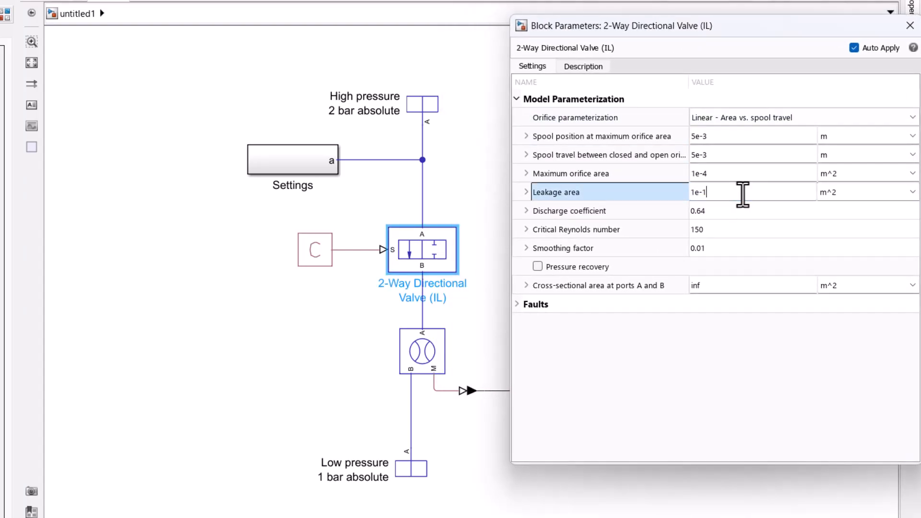
pyautogui.write('5')
pyautogui.click(845, 30)
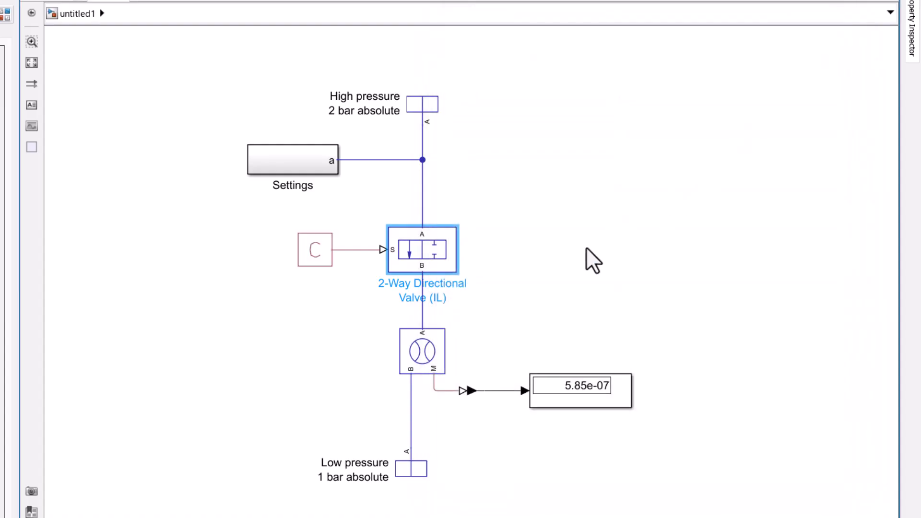
pyautogui.click(524, 379)
pyautogui.click(535, 383)
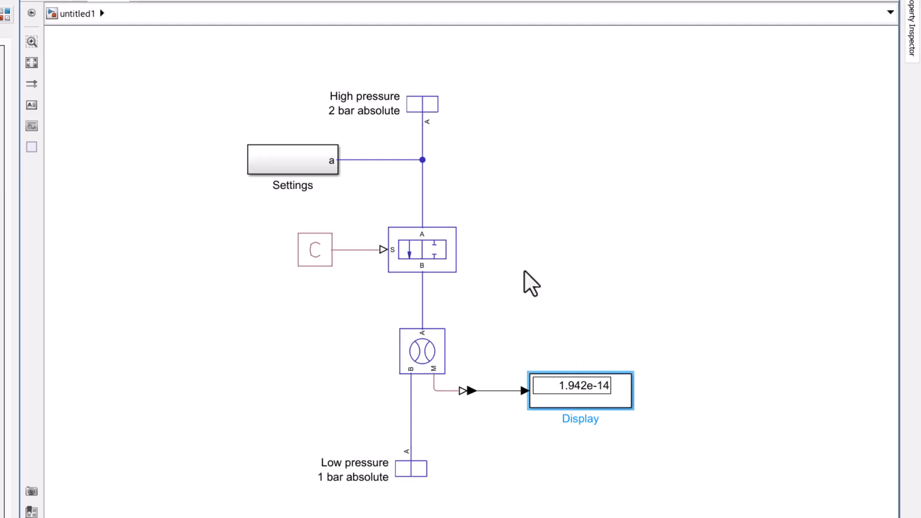
# Step: Return the 2-Way Directional Valve (IL) leakage area to 1e-10 m^2 and run the simulation again
pyautogui.doubleClick(424, 255)
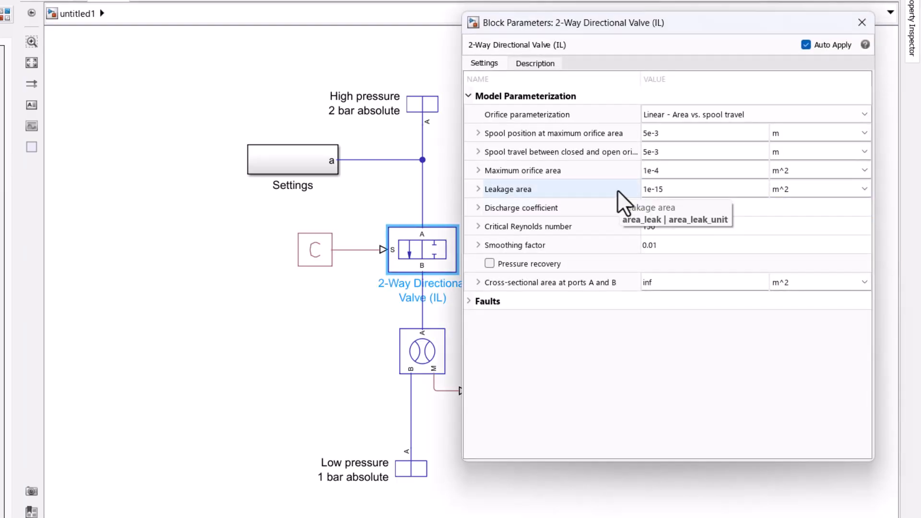
pyautogui.click(675, 190)
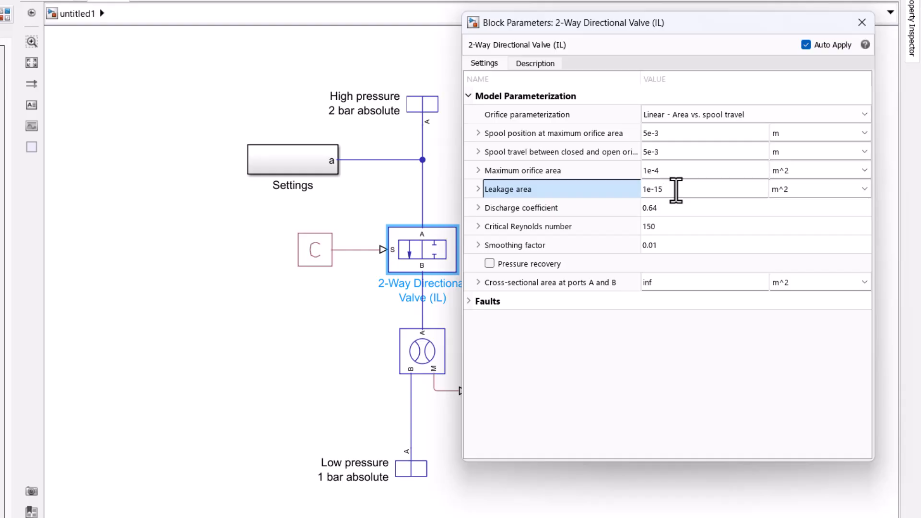
pyautogui.click(583, 375)
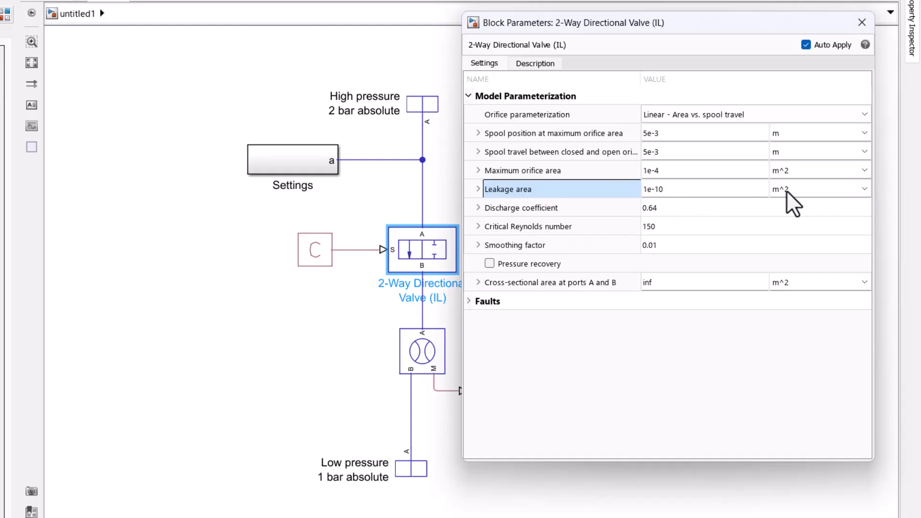
pyautogui.click(861, 23)
pyautogui.click(427, 33)
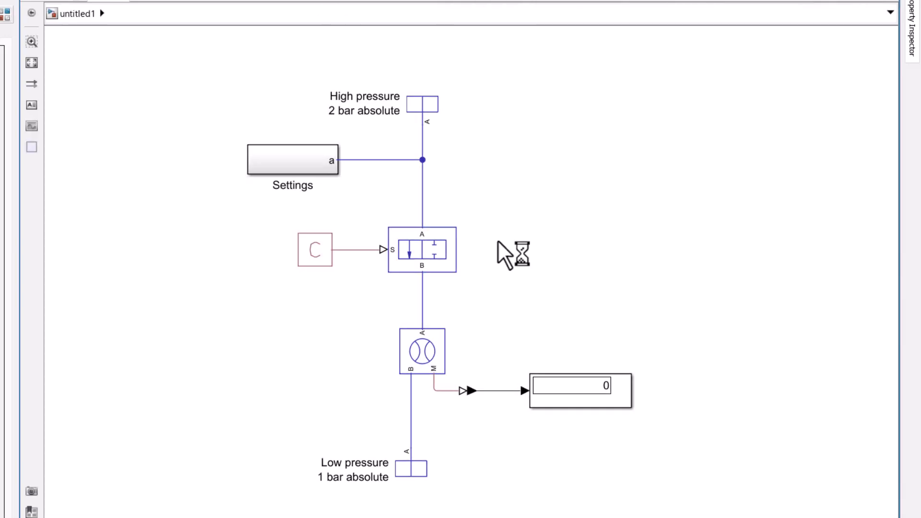
# Step: Set the PS Constant's spool position value to -1e-3 m and close its parameters
pyautogui.click(327, 245)
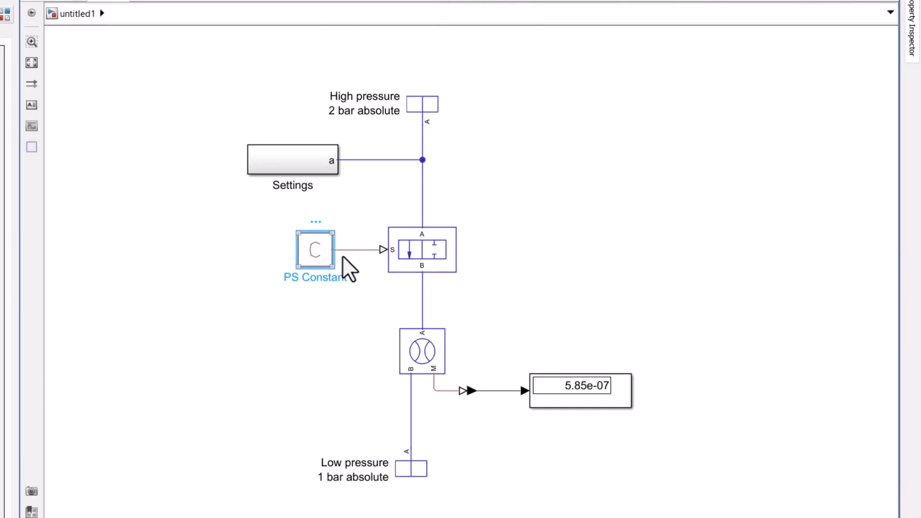
pyautogui.rightClick(418, 254)
pyautogui.press('Escape')
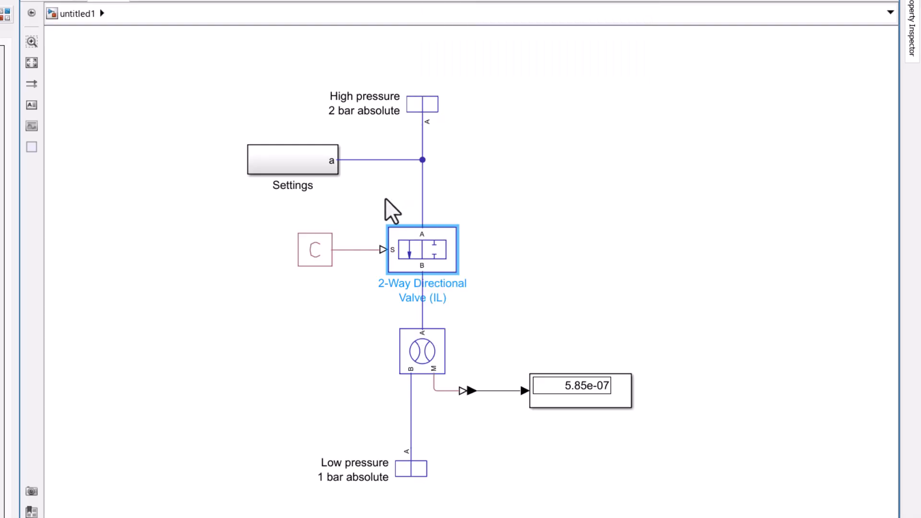
pyautogui.click(307, 249)
pyautogui.doubleClick(311, 251)
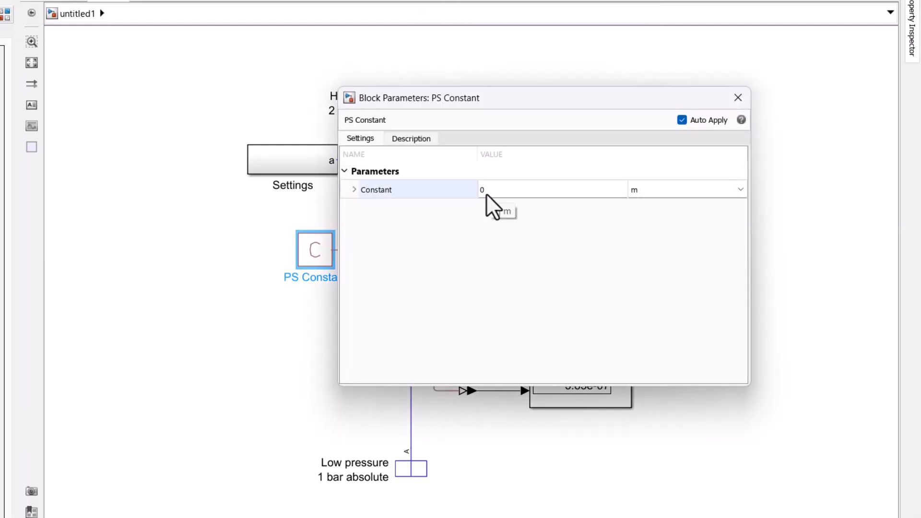
pyautogui.click(493, 191)
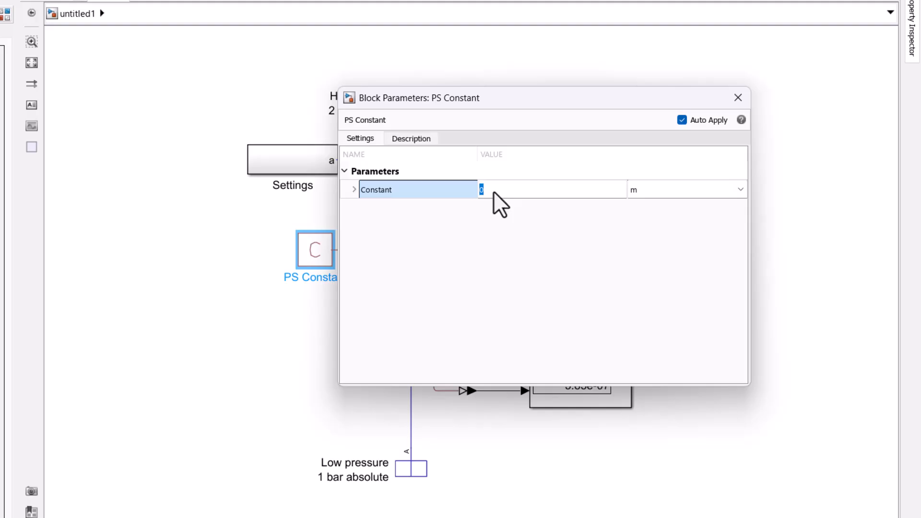
pyautogui.write('-1e-3')
pyautogui.click(738, 98)
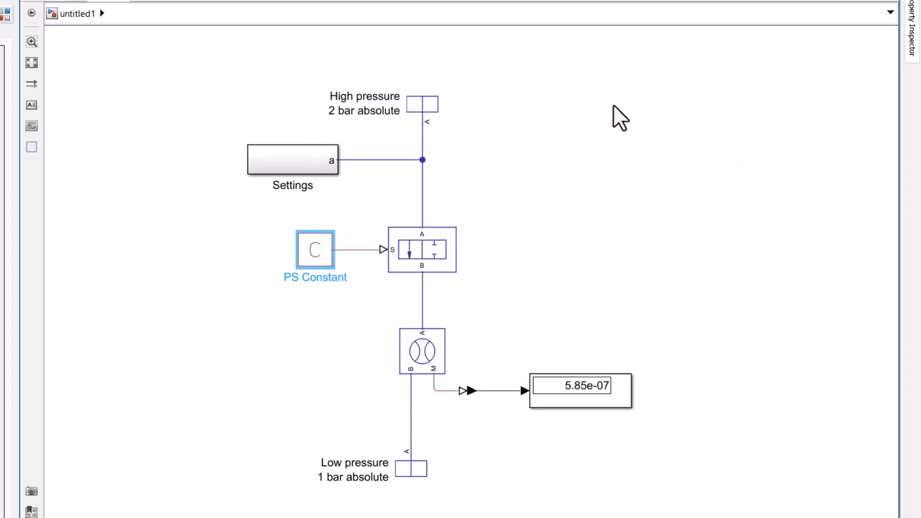
# Step: Rerun the simulation with the negative spool position and check the Display block's flow rate
pyautogui.click(613, 104)
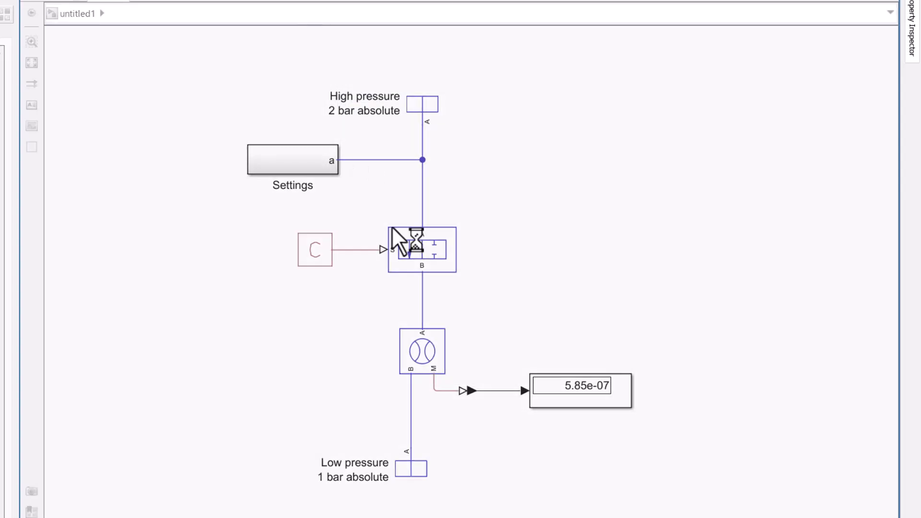
pyautogui.click(578, 406)
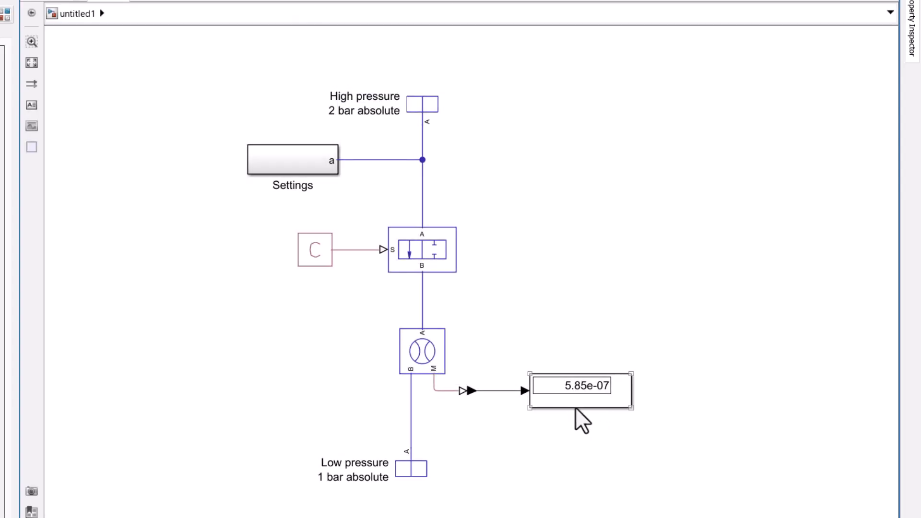
pyautogui.click(473, 286)
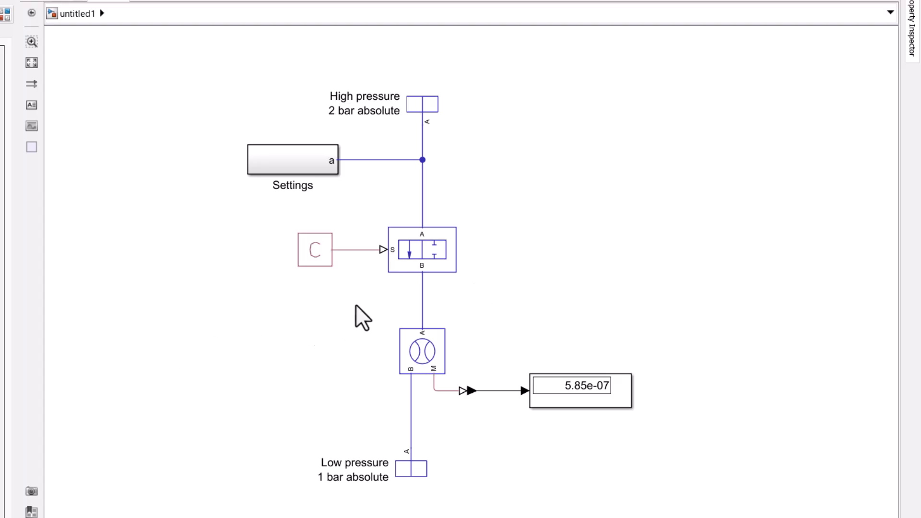
# Step: Open the 2-Way Directional Valve (IL) parameters and compare the spool position at maximum orifice area with the spool travel between closed and open orifice
pyautogui.doubleClick(416, 260)
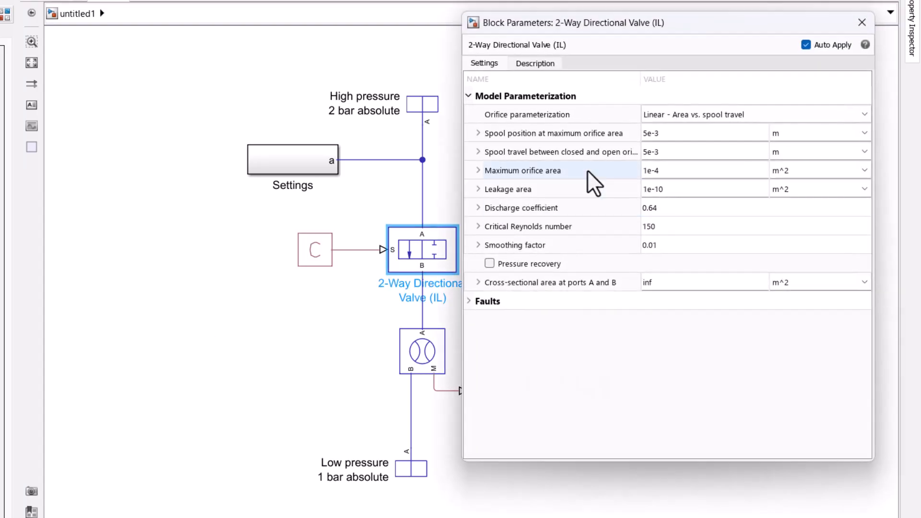
pyautogui.click(666, 134)
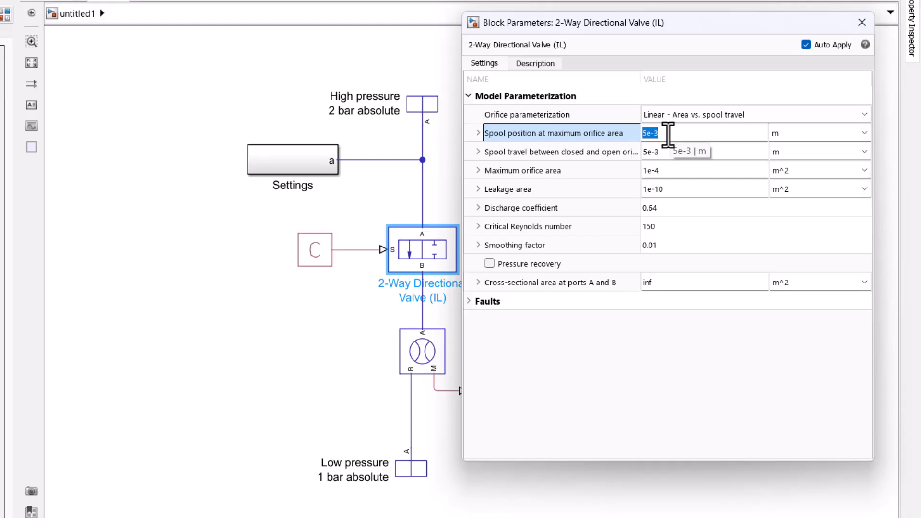
pyautogui.click(666, 135)
pyautogui.press('Tab')
pyautogui.hotkey('shift', 'Tab')
pyautogui.press('Tab')
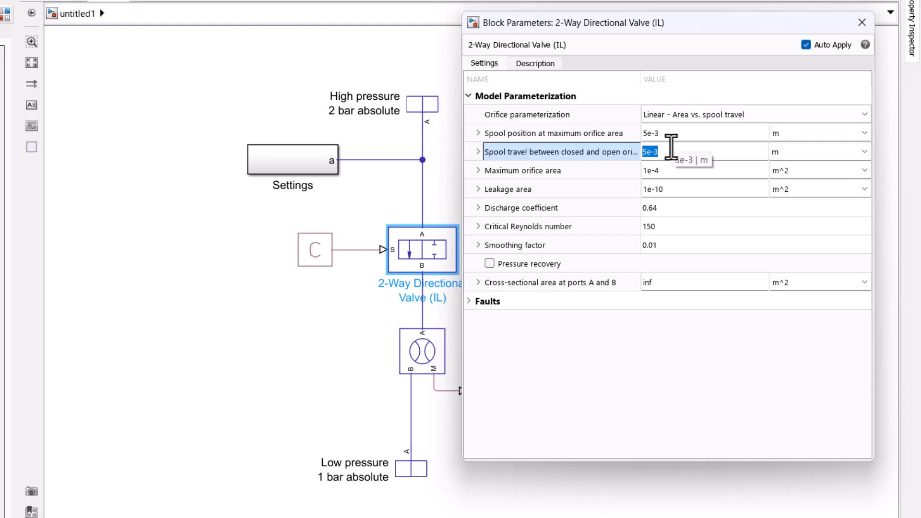
pyautogui.click(666, 135)
pyautogui.click(667, 148)
pyautogui.click(666, 136)
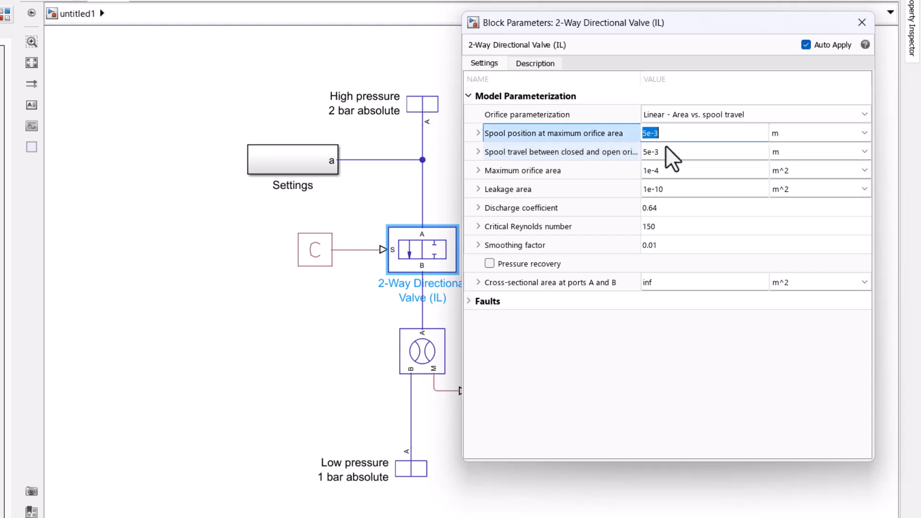
pyautogui.click(667, 148)
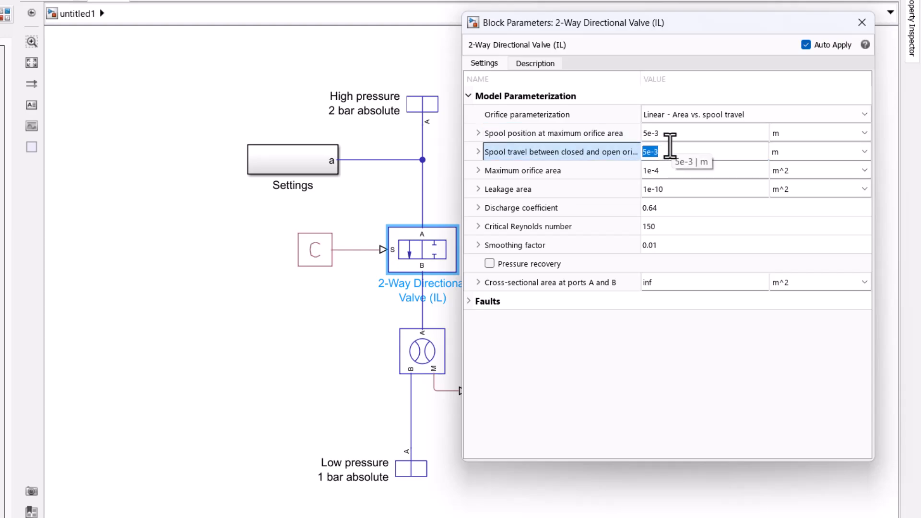
# Step: Set the valve's spool travel between closed and open orifice to 1e-3 m and widen the parameters dialog to read the parameter names
pyautogui.click(668, 152)
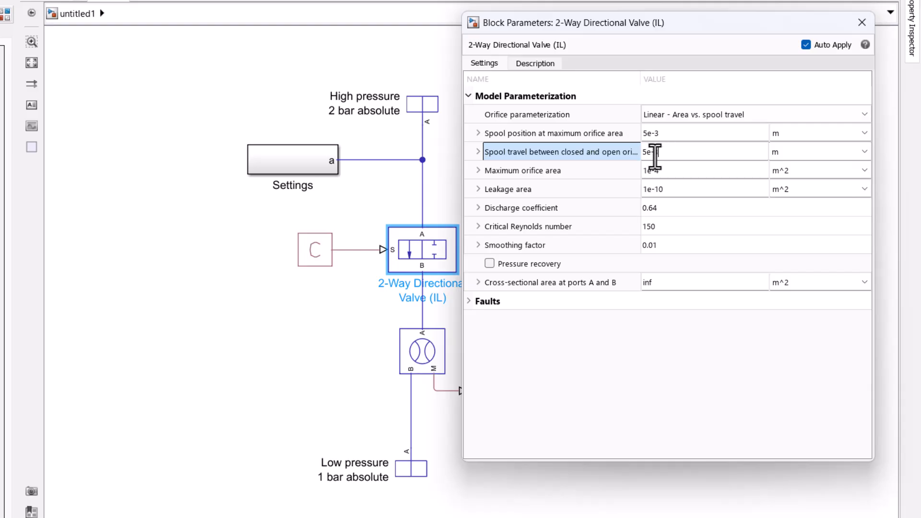
pyautogui.moveTo(647, 156); pyautogui.dragTo(639, 156)
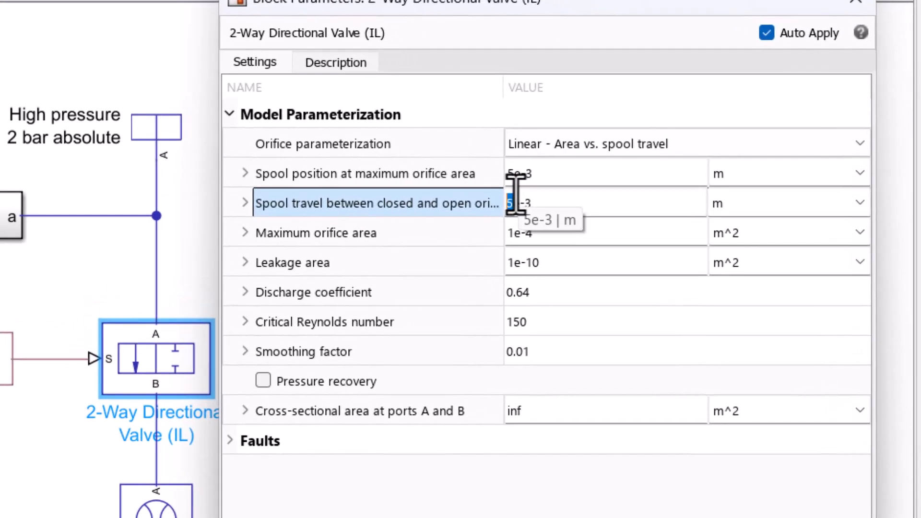
pyautogui.write('1')
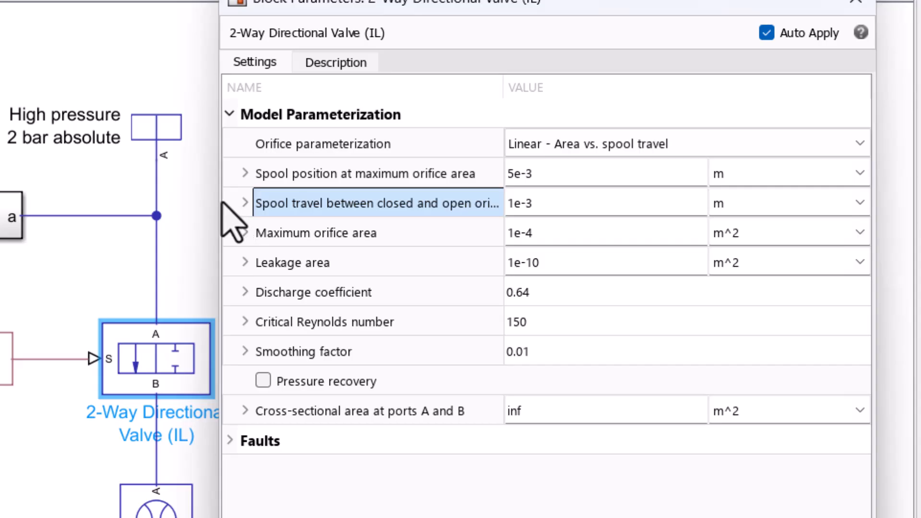
pyautogui.moveTo(220, 204); pyautogui.dragTo(115, 200)
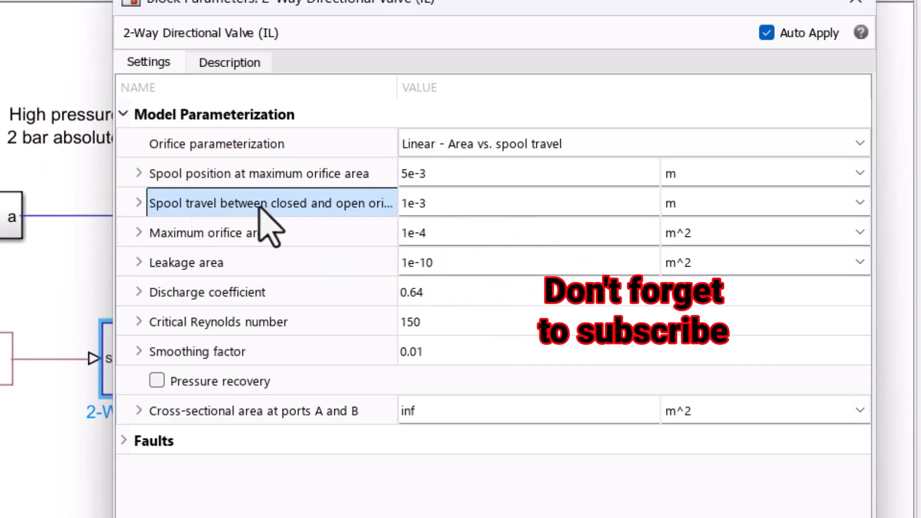
pyautogui.moveTo(375, 203)
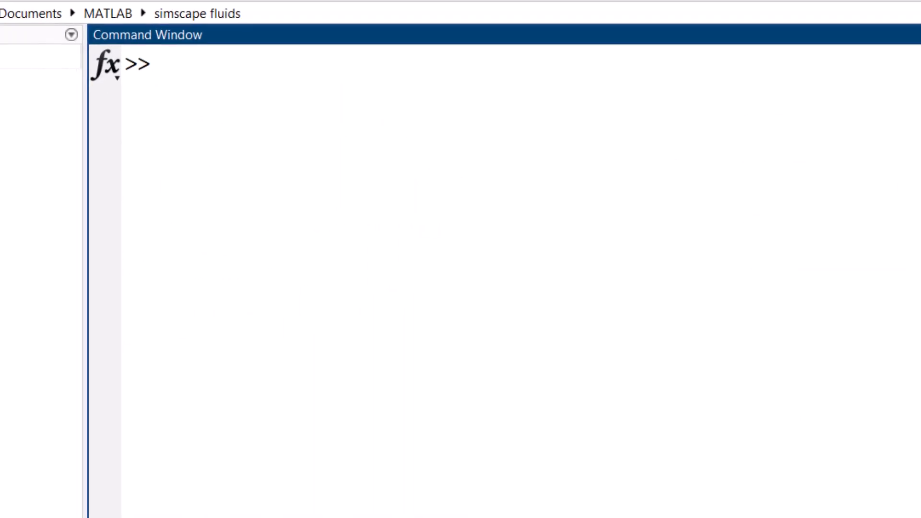
# Step: Calculate 5e-3 - 1e-3 in the MATLAB Command Window and write the result as 4e-3
pyautogui.write('5e-3 - 1e-3')
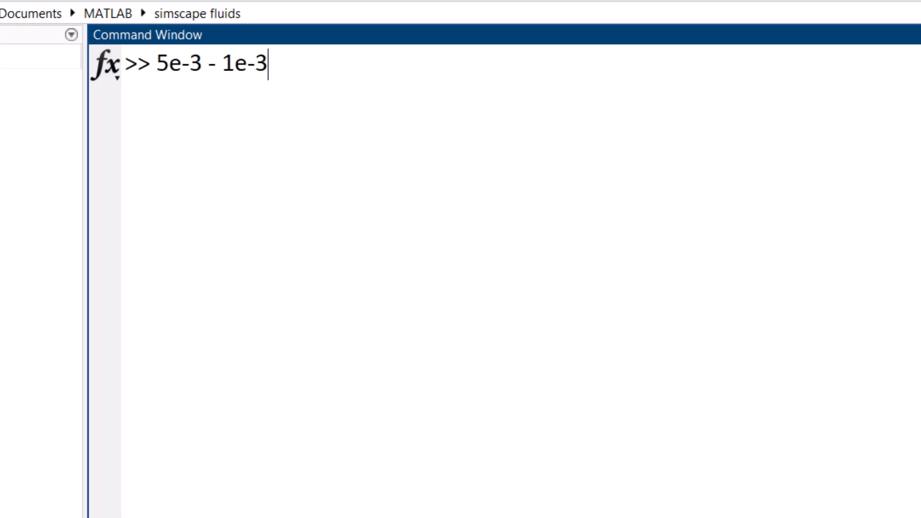
pyautogui.press('Return')
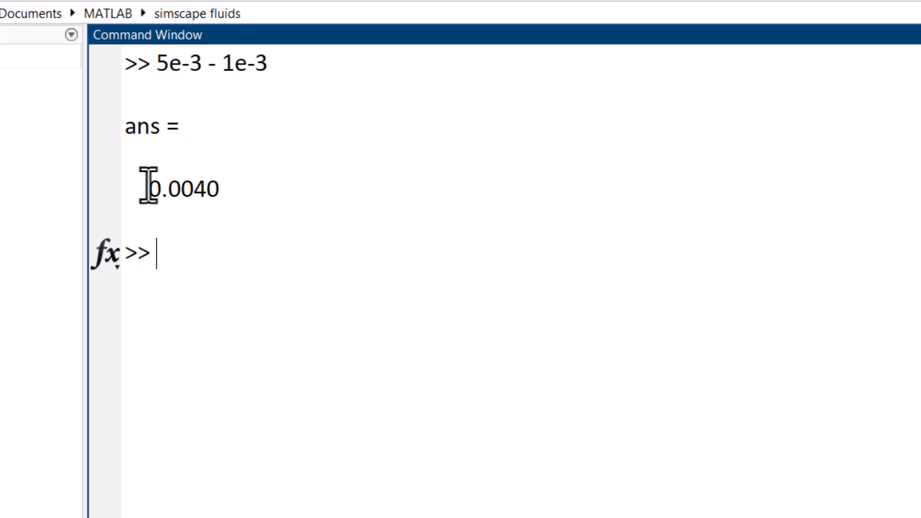
pyautogui.moveTo(149, 186); pyautogui.dragTo(236, 192)
pyautogui.click(218, 191)
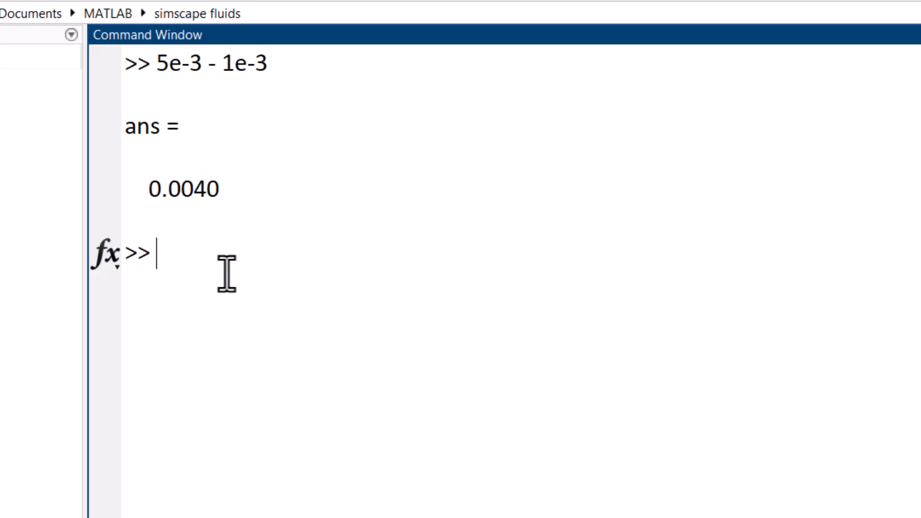
pyautogui.write('4e-3')
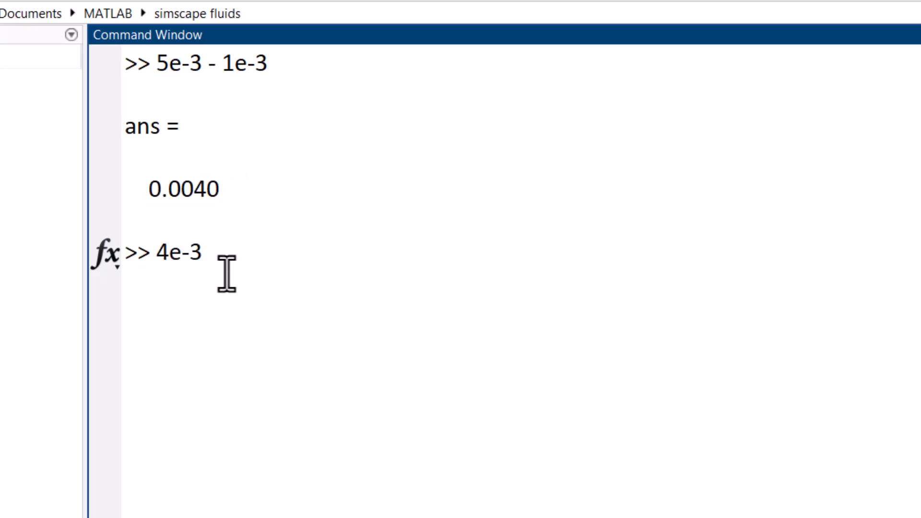
# Step: Return to the Simulink model, close the valve's parameters, and view the 2-Way Directional Valve (IL) characteristics plot before closing it
pyautogui.hotkey('alt', 'Tab')
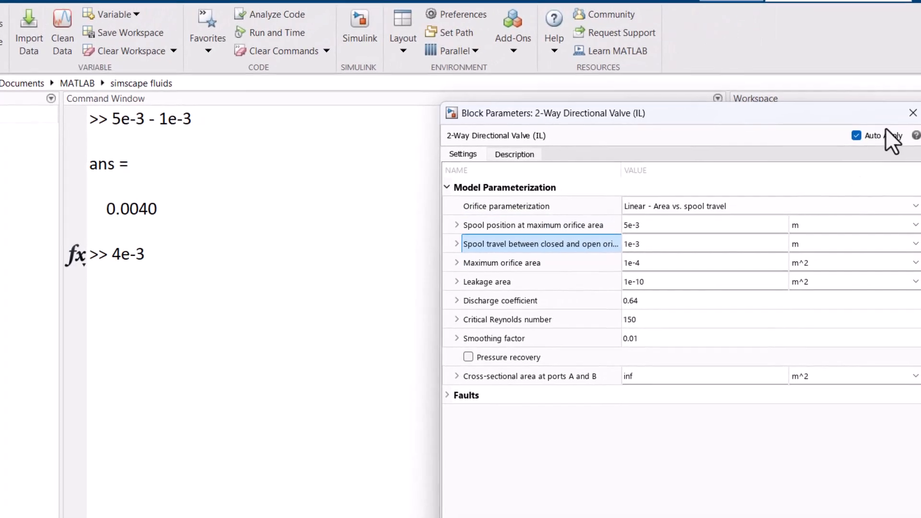
pyautogui.click(912, 114)
pyautogui.hotkey('alt', 'Tab')
pyautogui.rightClick(464, 340)
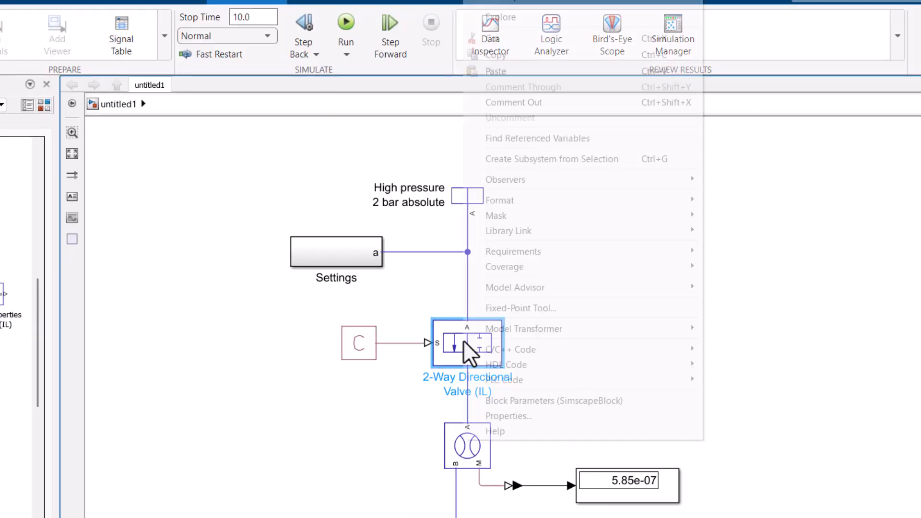
pyautogui.moveTo(586, 0)
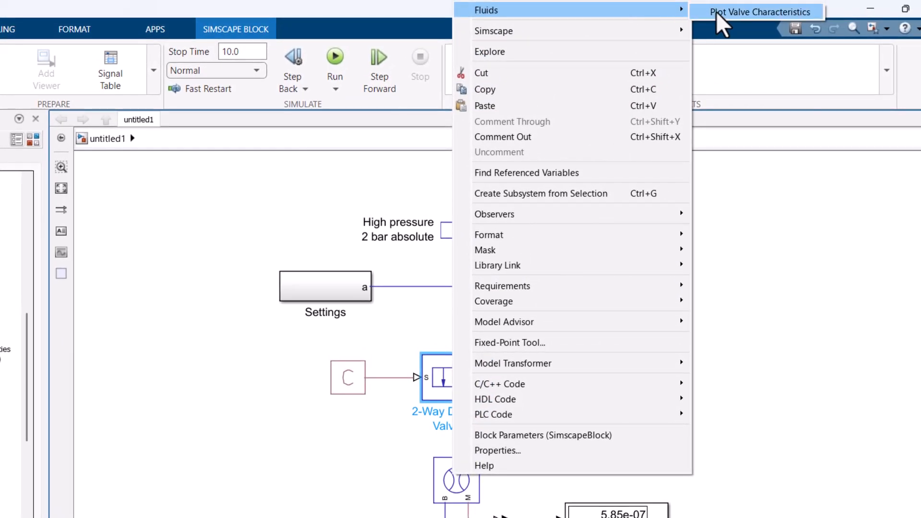
pyautogui.click(721, 22)
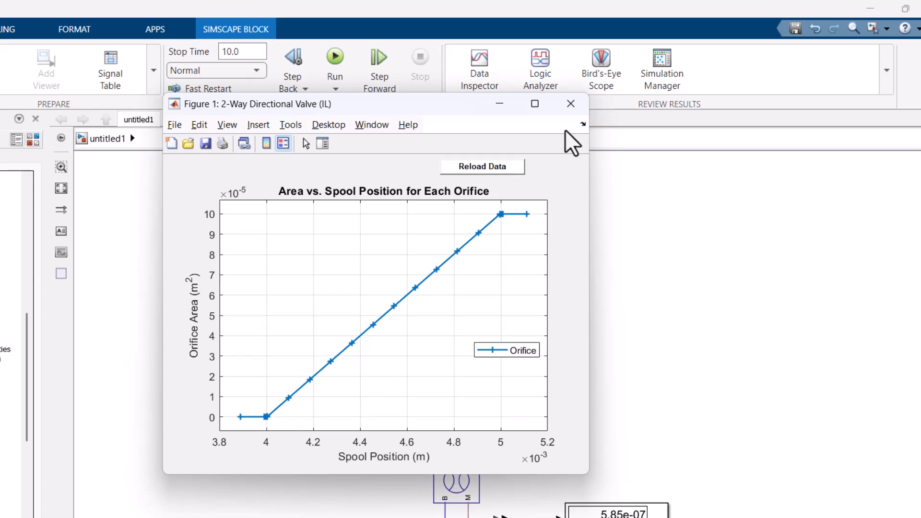
pyautogui.click(570, 104)
# Step: Set the PS Constant's value to 4e-3 m, rerun the simulation, and check the flow rate on the Display block
pyautogui.click(338, 386)
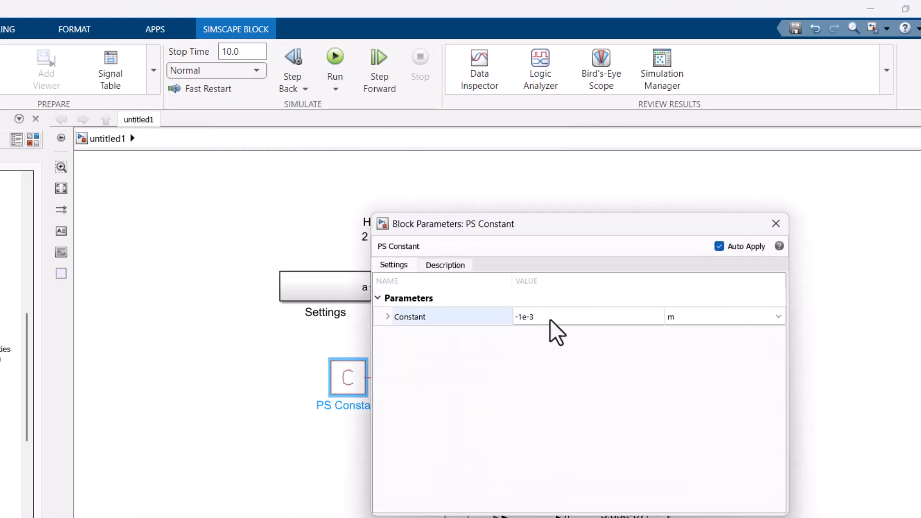
pyautogui.click(551, 318)
pyautogui.write('4')
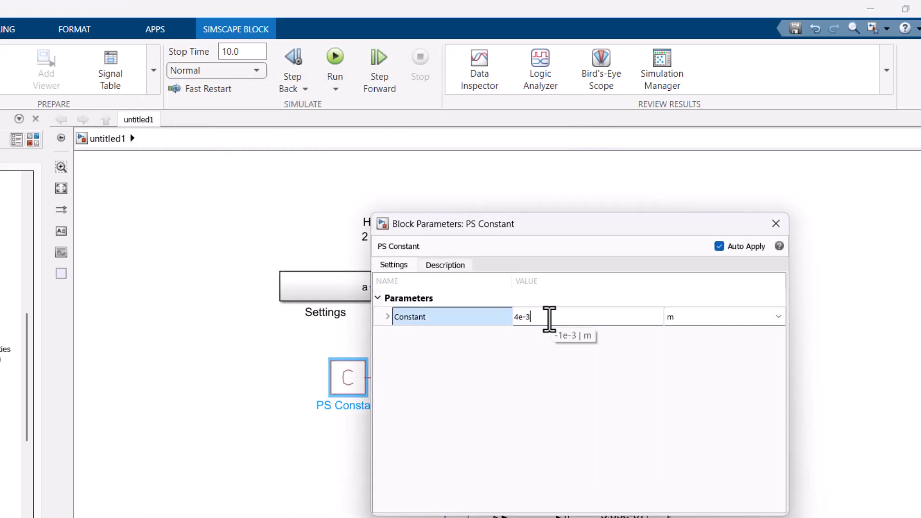
pyautogui.press('Return')
pyautogui.click(775, 224)
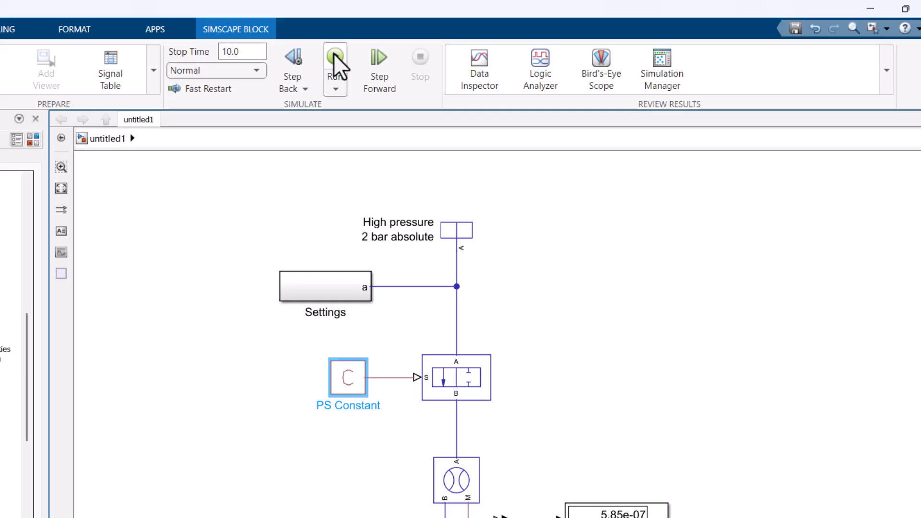
pyautogui.click(334, 55)
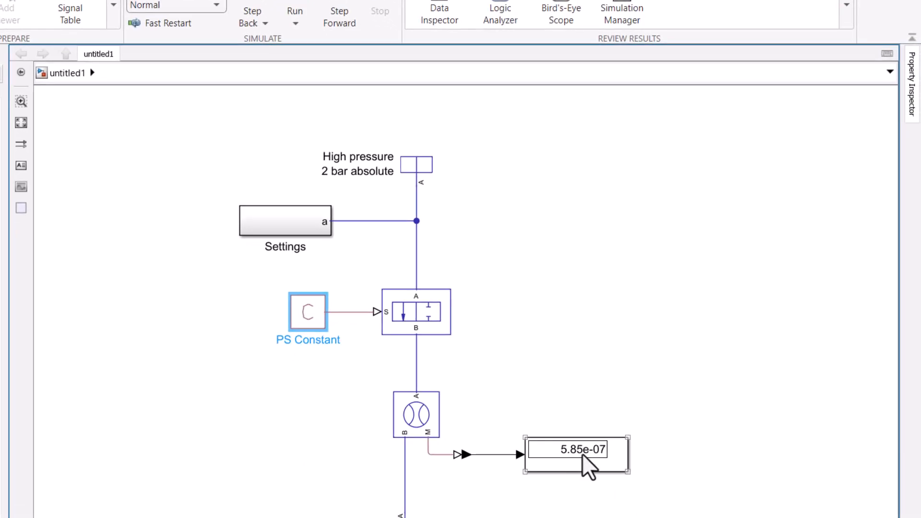
pyautogui.click(578, 457)
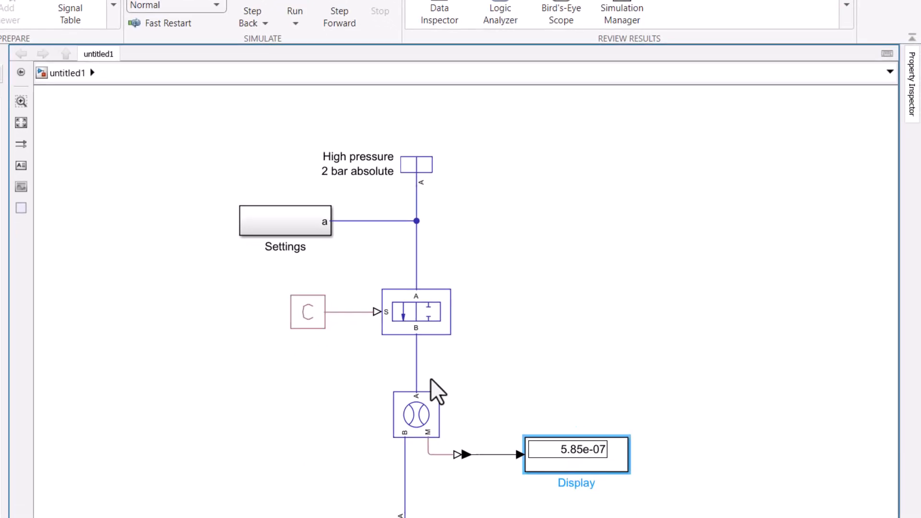
# Step: Set the PS Constant's value to 3e-3 m and close its parameters
pyautogui.doubleClick(312, 312)
pyautogui.click(494, 251)
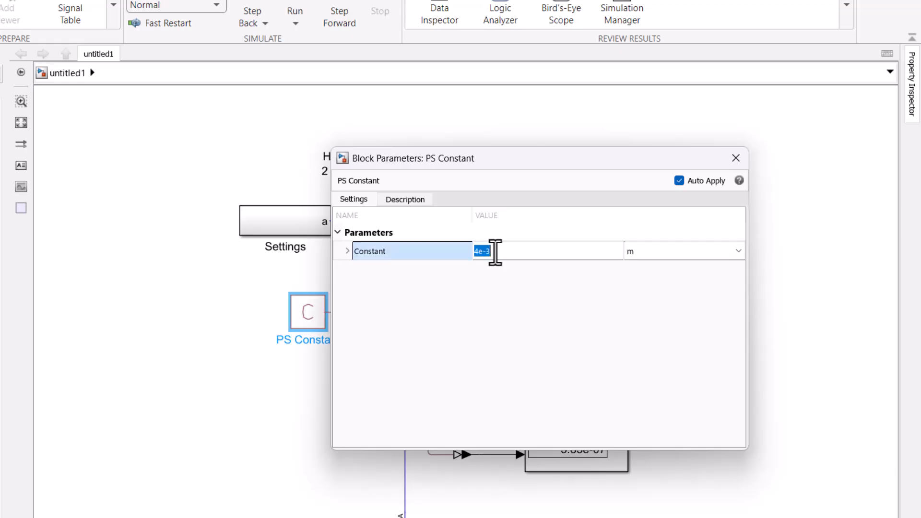
pyautogui.write('3')
pyautogui.press('Return')
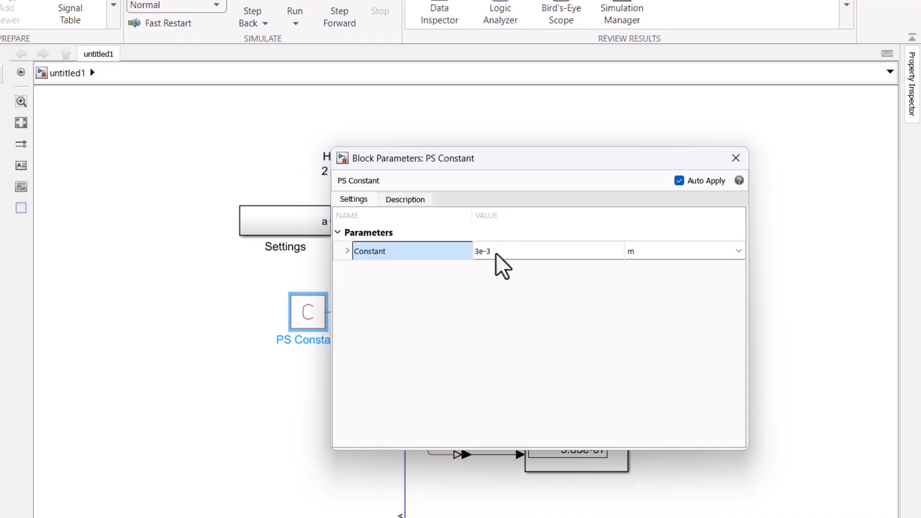
pyautogui.click(735, 158)
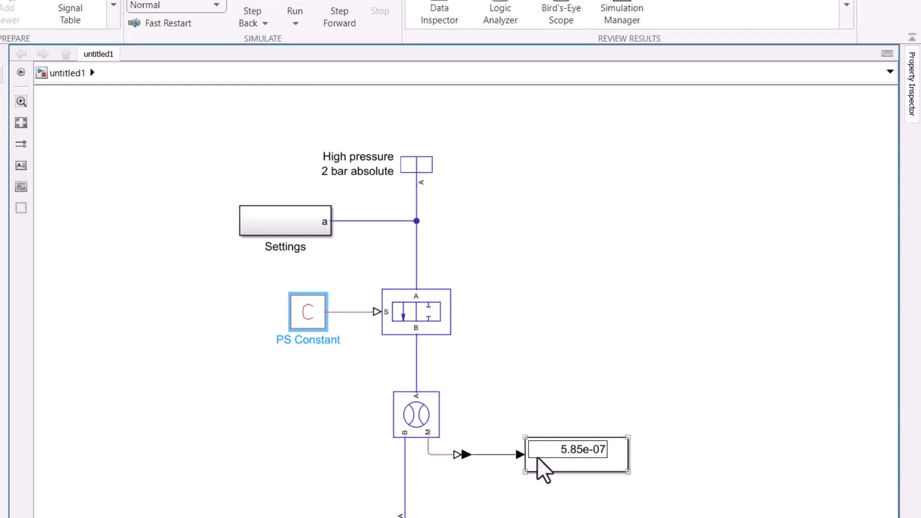
# Step: Review the 2-Way Directional Valve (IL) spool position and spool travel parameters, and close them without changes
pyautogui.click(425, 312)
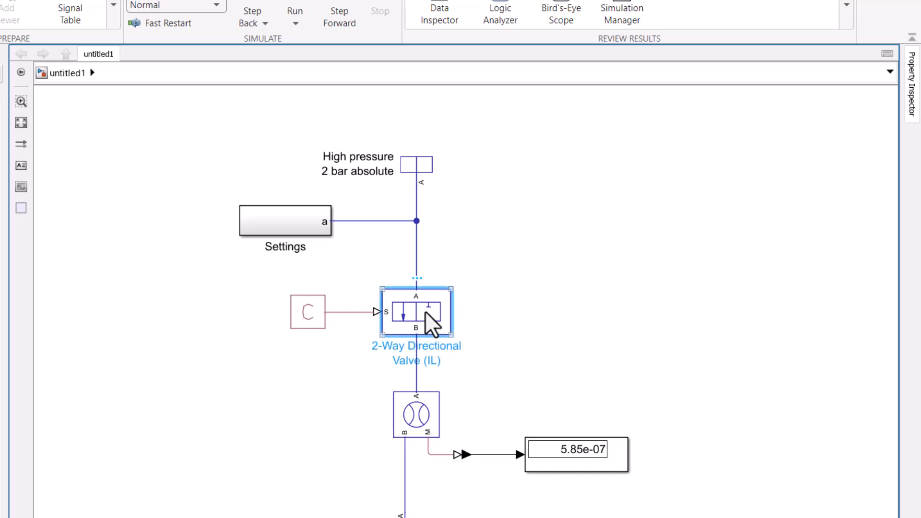
pyautogui.doubleClick(423, 310)
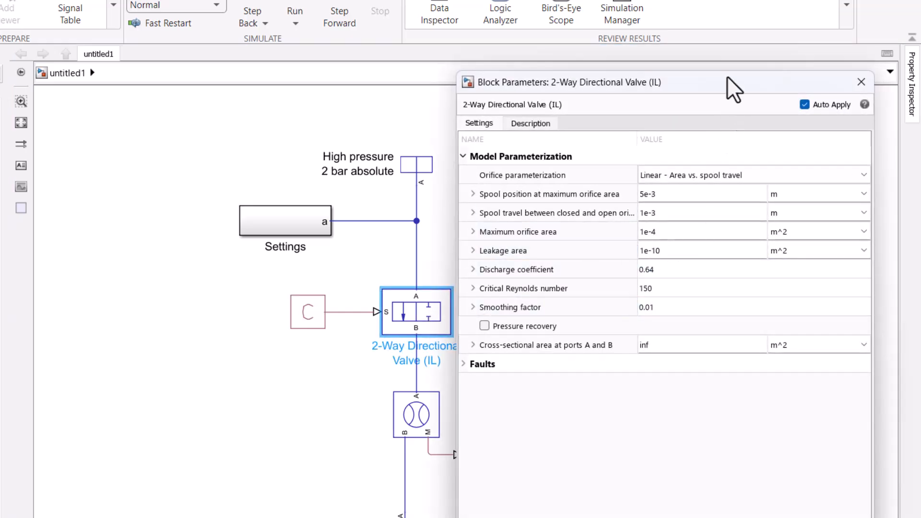
pyautogui.moveTo(712, 86); pyautogui.dragTo(606, 86)
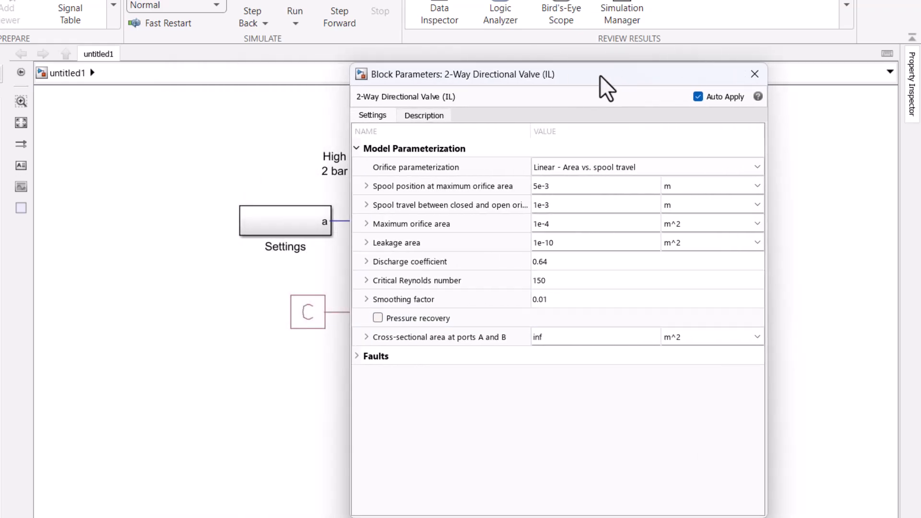
pyautogui.click(750, 74)
# Step: Set the PS Constant's value to 5e-3 m and close its parameters
pyautogui.click(309, 320)
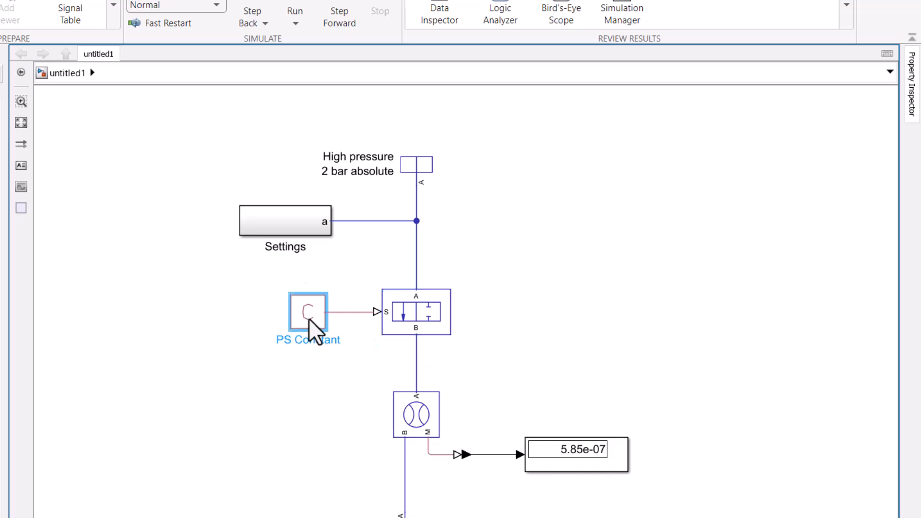
pyautogui.doubleClick(309, 320)
pyautogui.click(499, 251)
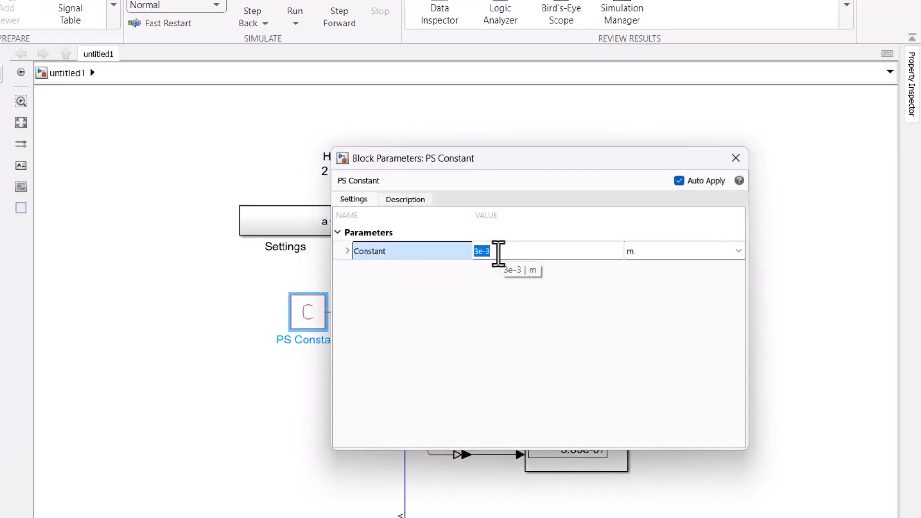
pyautogui.write('5')
pyautogui.click(467, 294)
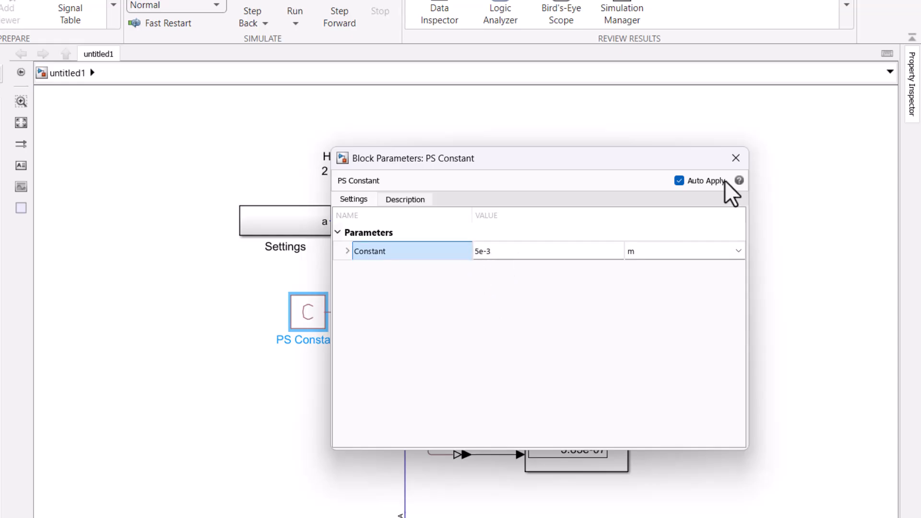
pyautogui.click(735, 158)
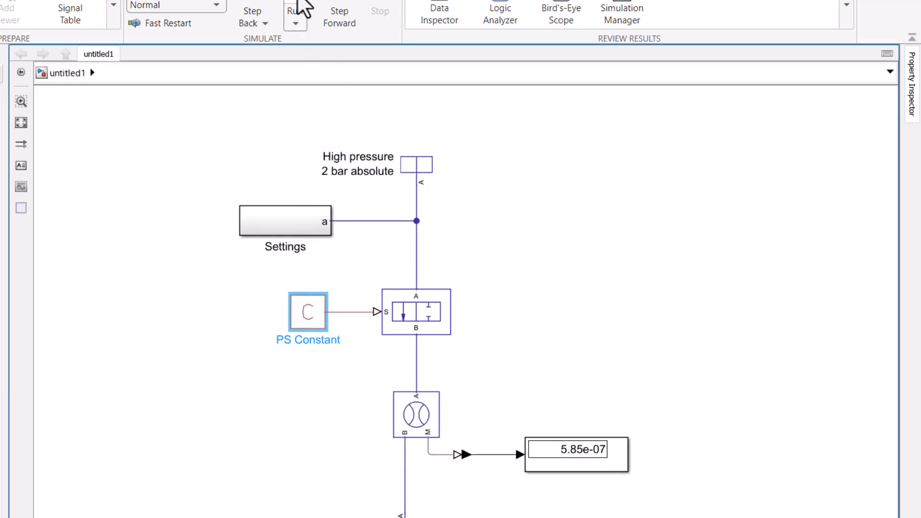
# Step: Run the simulation with the spool at its maximum orifice area position and check the Display block's flow rate
pyautogui.click(301, 7)
pyautogui.click(578, 458)
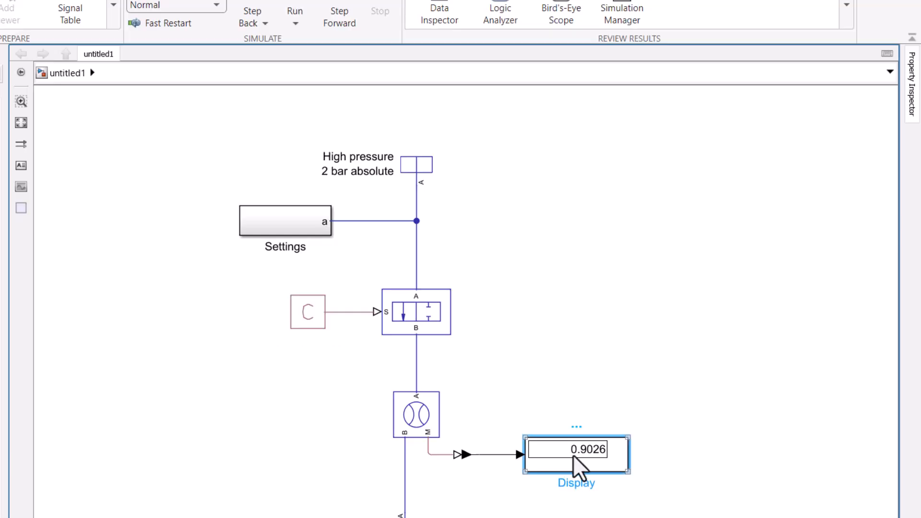
pyautogui.click(511, 323)
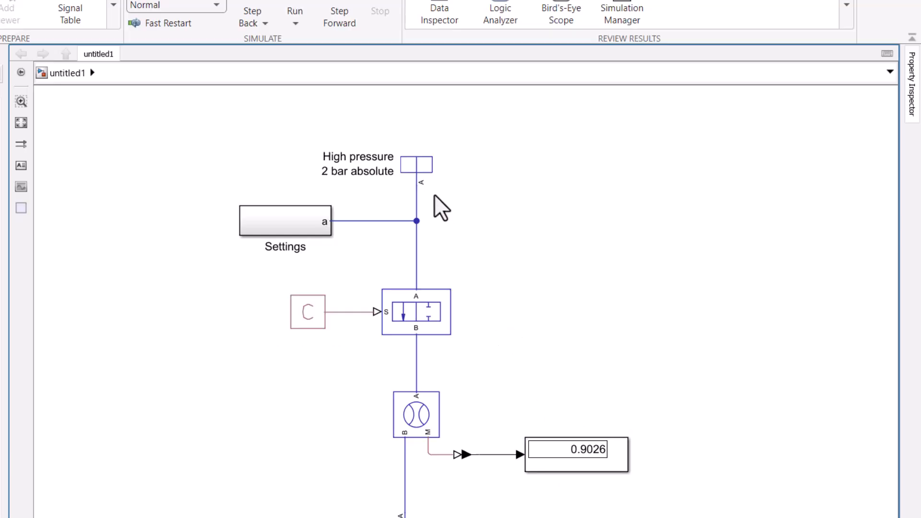
# Step: Point out the model's reservoir, valve and flow sensor blocks, and shift the PS-Simulink Converter slightly closer to the Display block
pyautogui.click(416, 162)
pyautogui.click(406, 516)
pyautogui.click(423, 319)
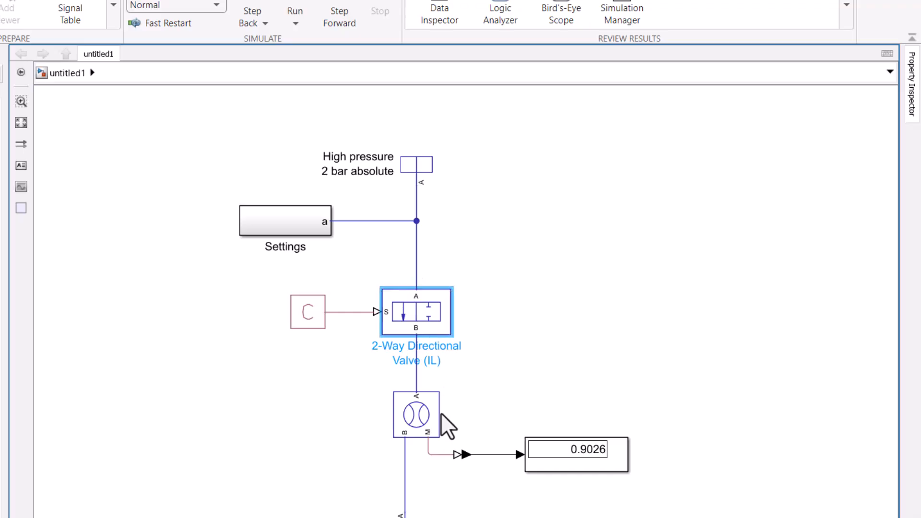
pyautogui.click(425, 432)
pyautogui.moveTo(470, 453); pyautogui.dragTo(481, 456)
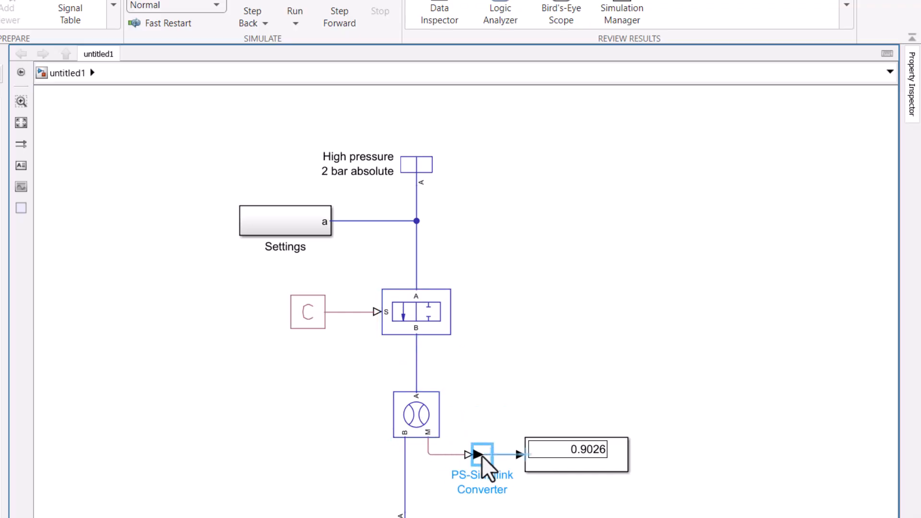
pyautogui.click(442, 310)
pyautogui.click(522, 322)
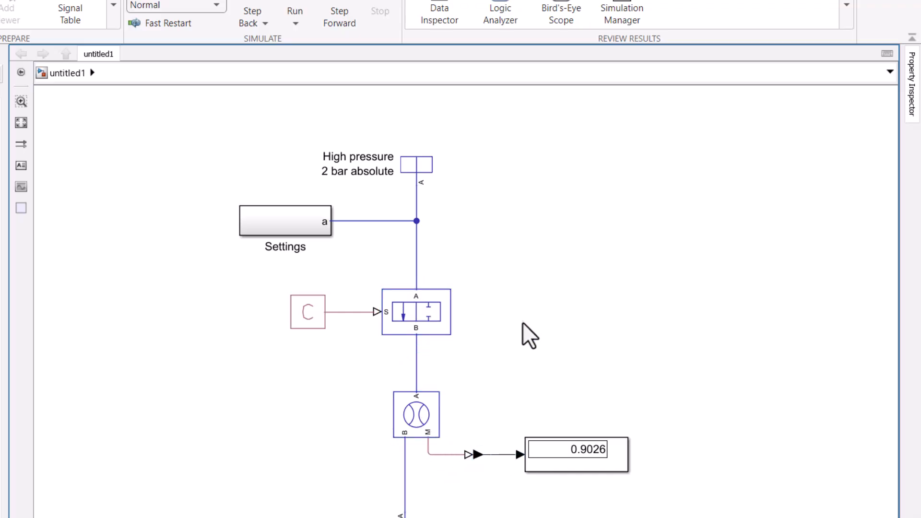
pyautogui.click(548, 458)
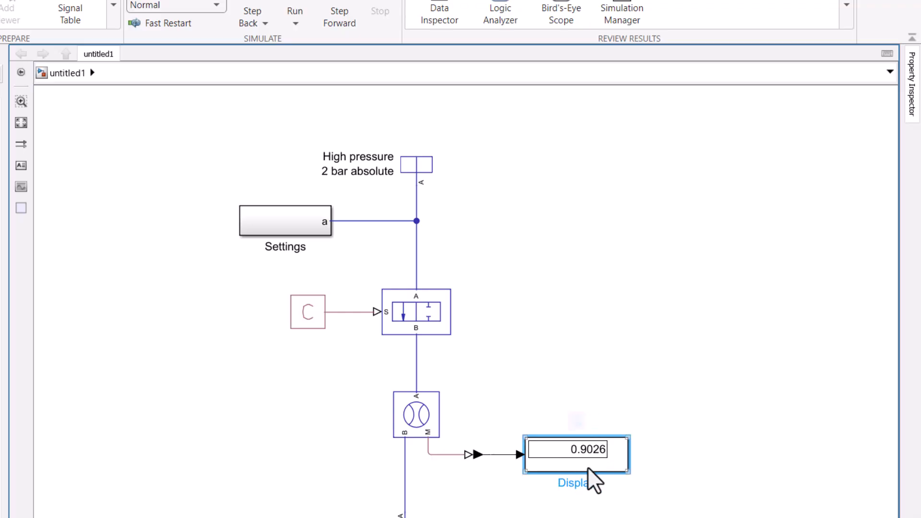
# Step: Open the 2-Way Directional Valve (IL) documentation and read its description and orifice parameterizations
pyautogui.doubleClick(407, 311)
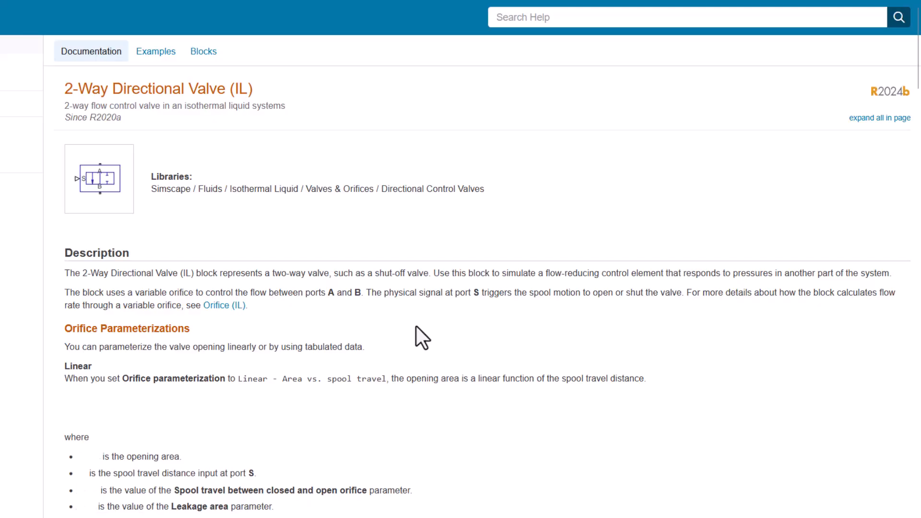
pyautogui.scroll(-2, 416, 327)
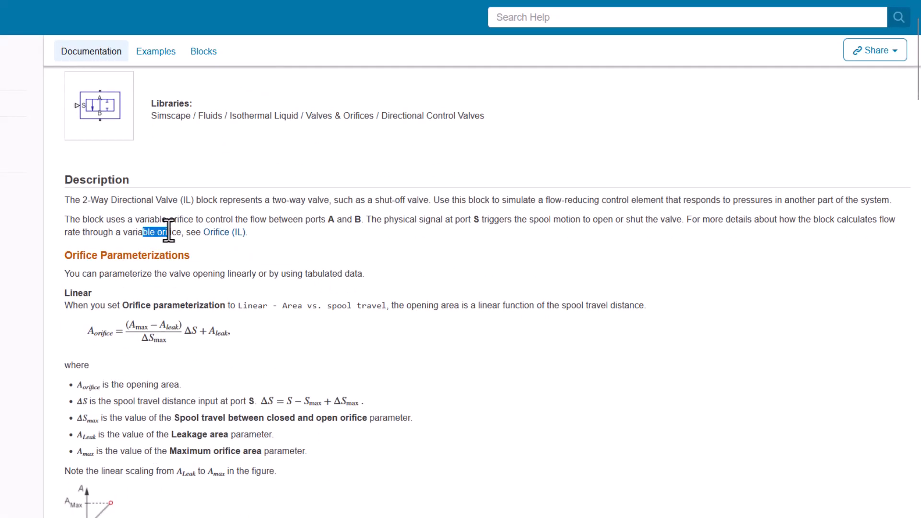
pyautogui.scroll(-3, 187, 264)
pyautogui.scroll(-6, 206, 292)
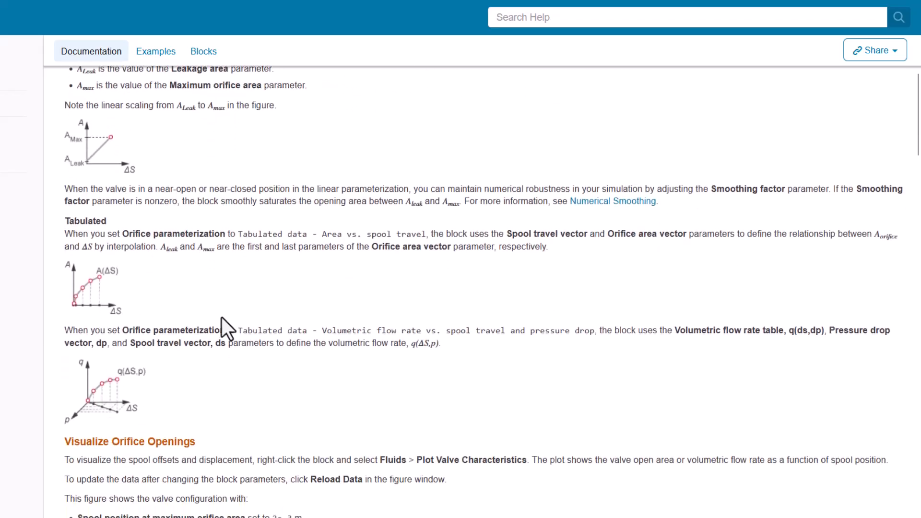
pyautogui.scroll(10, 253, 368)
pyautogui.scroll(1, 249, 372)
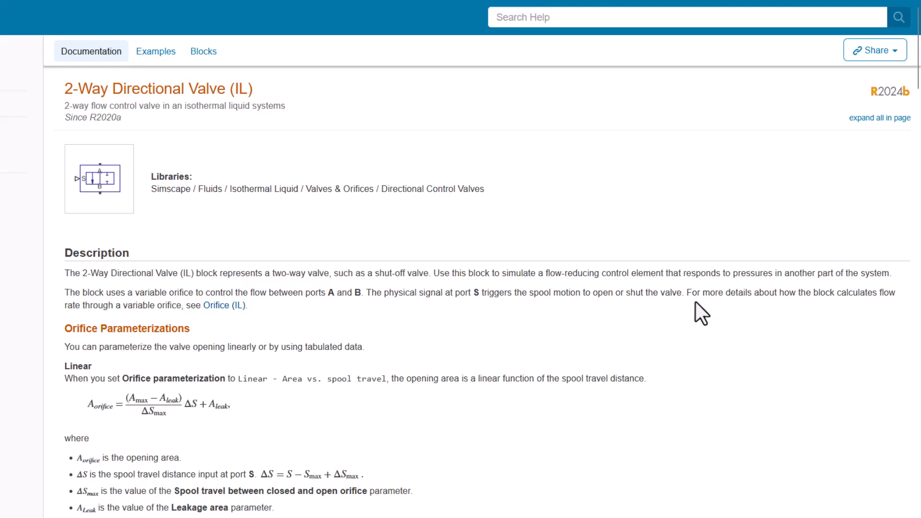
# Step: Read the note on how the block calculates flow rate and follow its reference to the Orifice (IL) documentation
pyautogui.moveTo(687, 292); pyautogui.dragTo(893, 294)
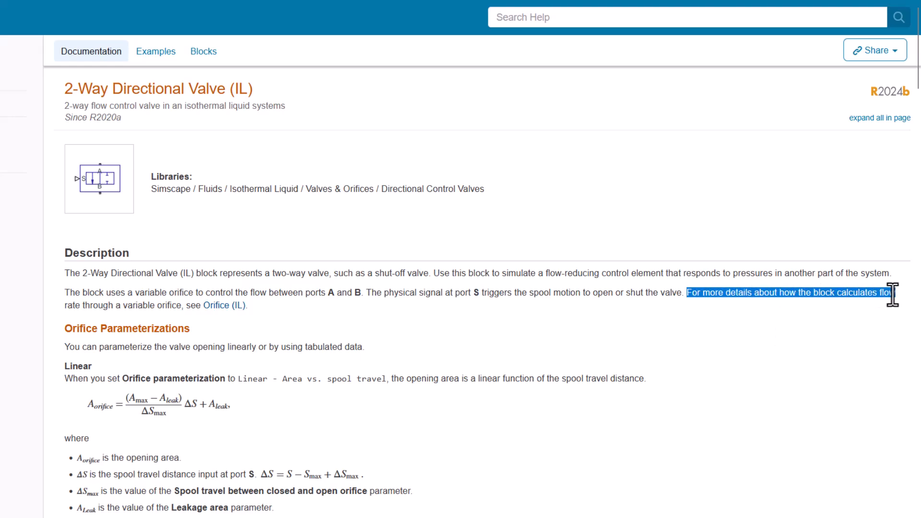
pyautogui.moveTo(115, 305); pyautogui.dragTo(159, 306)
pyautogui.click(169, 307)
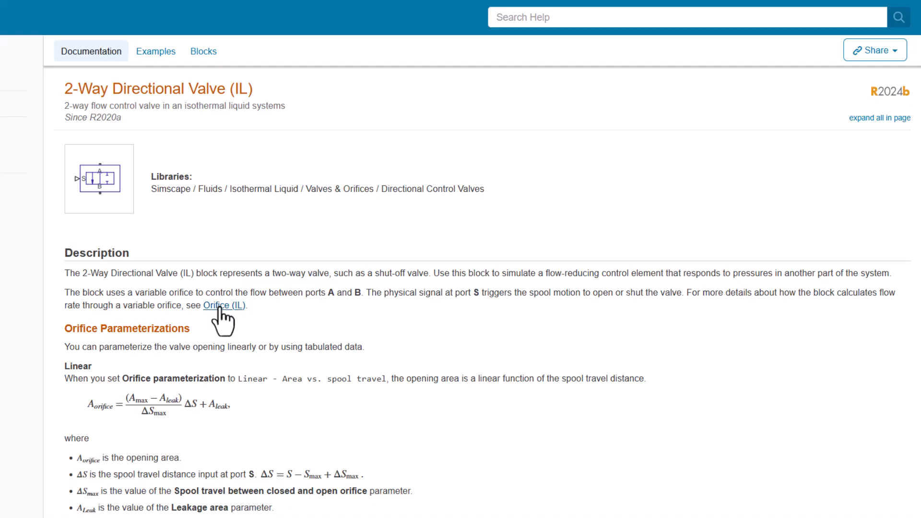
pyautogui.click(219, 308)
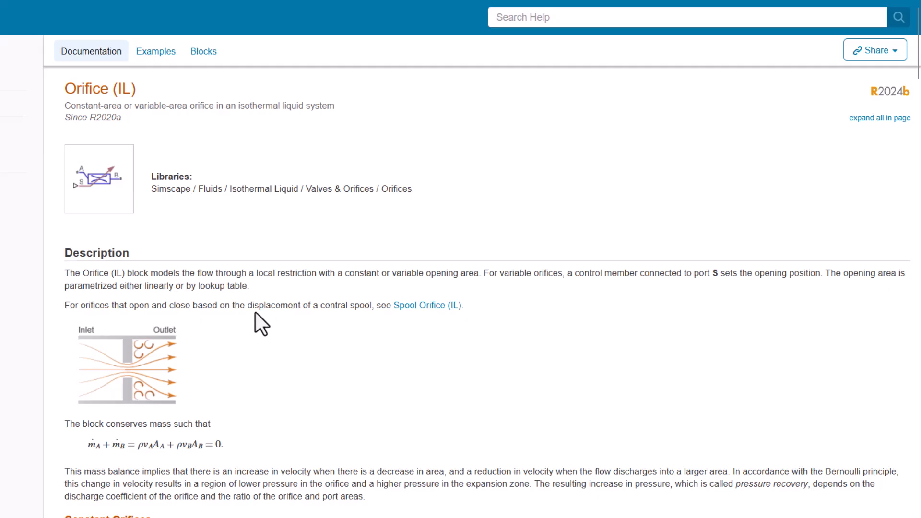
# Step: Find the mass flow rate equation for the Constant area parameterization under Constant Orifices and examine its discharge coefficient term
pyautogui.scroll(-3, 316, 264)
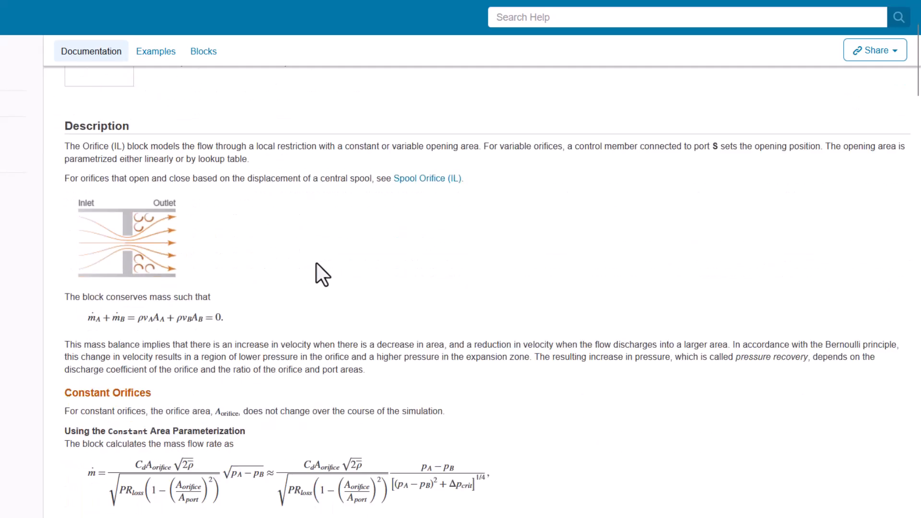
pyautogui.scroll(-5, 319, 259)
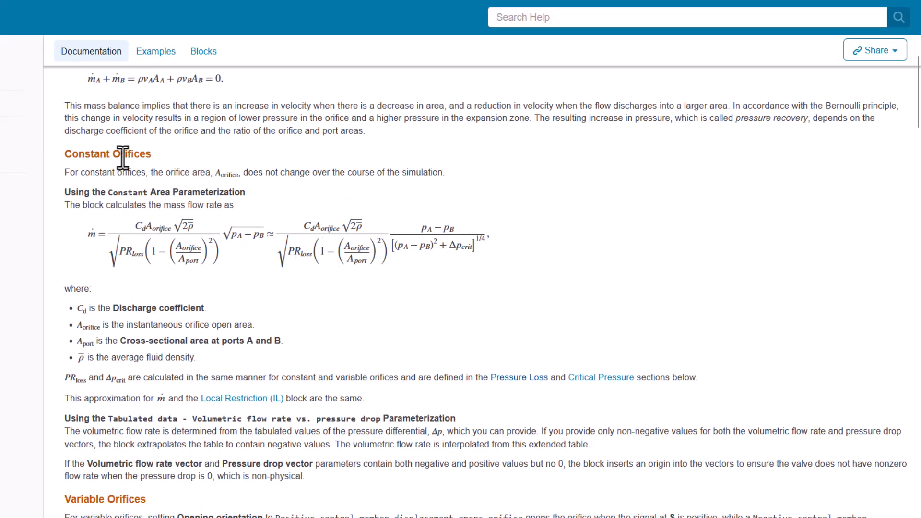
pyautogui.tripleClick(122, 158)
pyautogui.click(101, 169)
pyautogui.moveTo(90, 236); pyautogui.dragTo(219, 234)
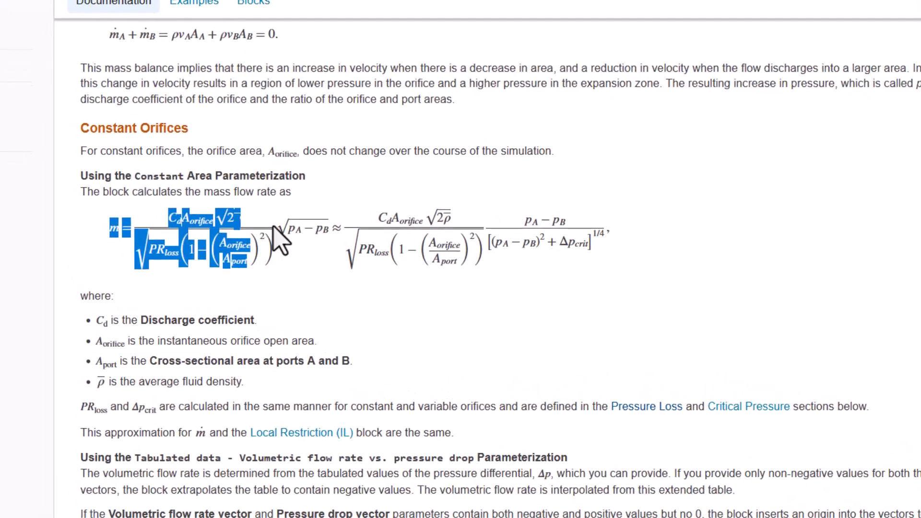
pyautogui.click(327, 228)
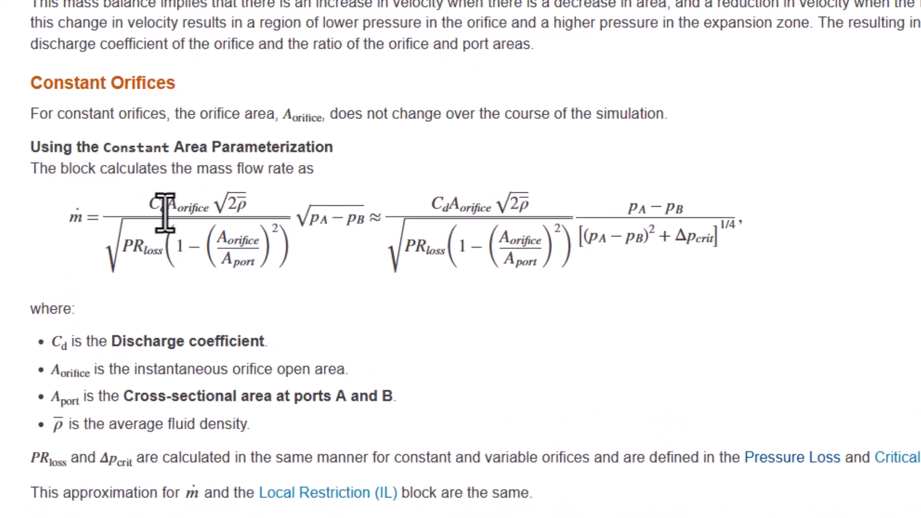
pyautogui.moveTo(151, 202); pyautogui.dragTo(162, 206)
pyautogui.click(162, 207)
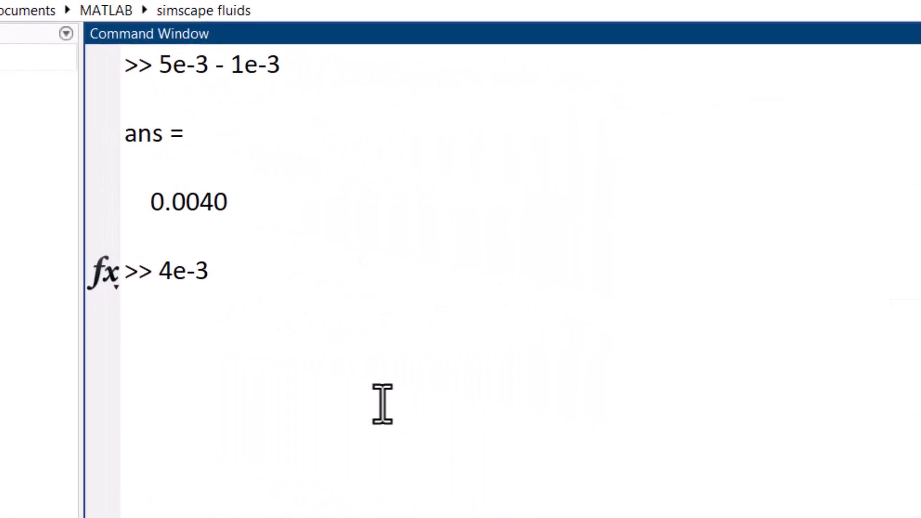
# Step: Clear the pending entry in the MATLAB Command Window and begin the expression m_dot = 0.64* with the discharge coefficient
pyautogui.press('BackSpace')
pyautogui.press('BackSpace')
pyautogui.press('BackSpace')
pyautogui.press('BackSpace')
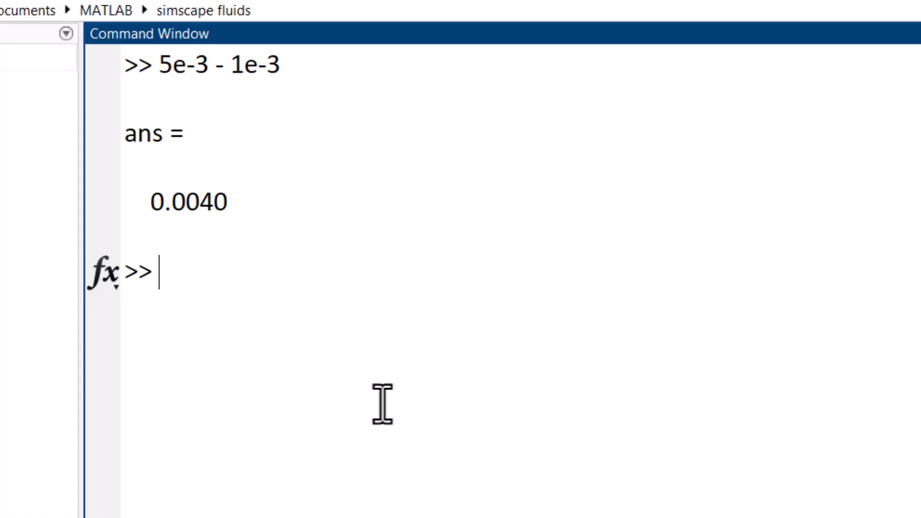
pyautogui.write('m_do')
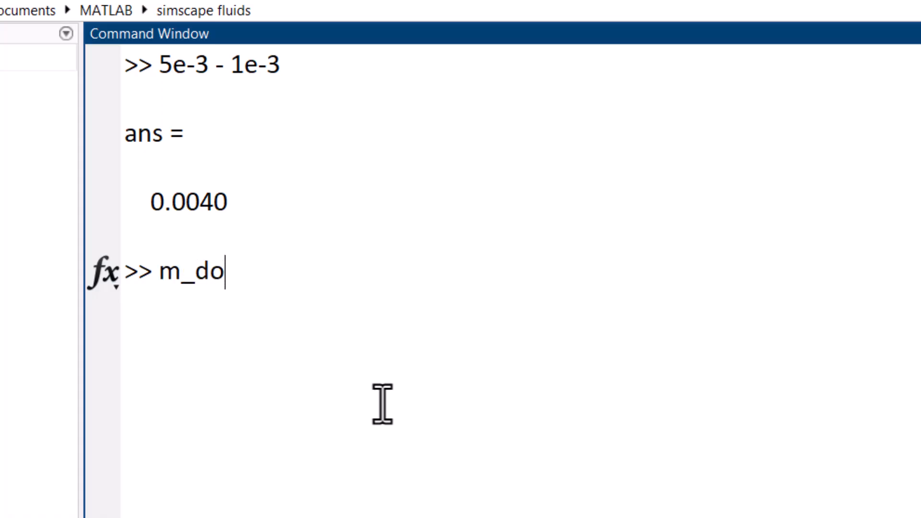
pyautogui.write('t = 0.64*')
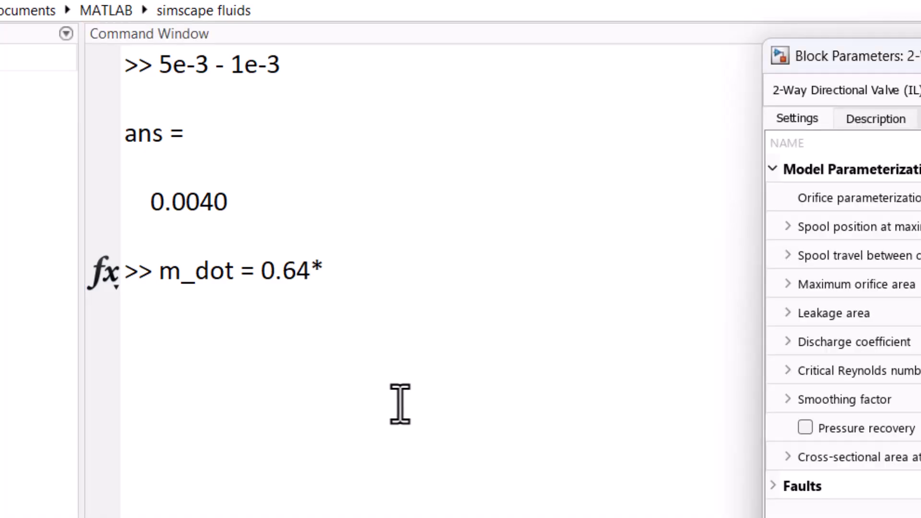
# Step: Check the equation's orifice area term against the valve's maximum orifice area parameter and append (1e-4)* to the m_dot expression
pyautogui.hotkey('alt', 'Tab')
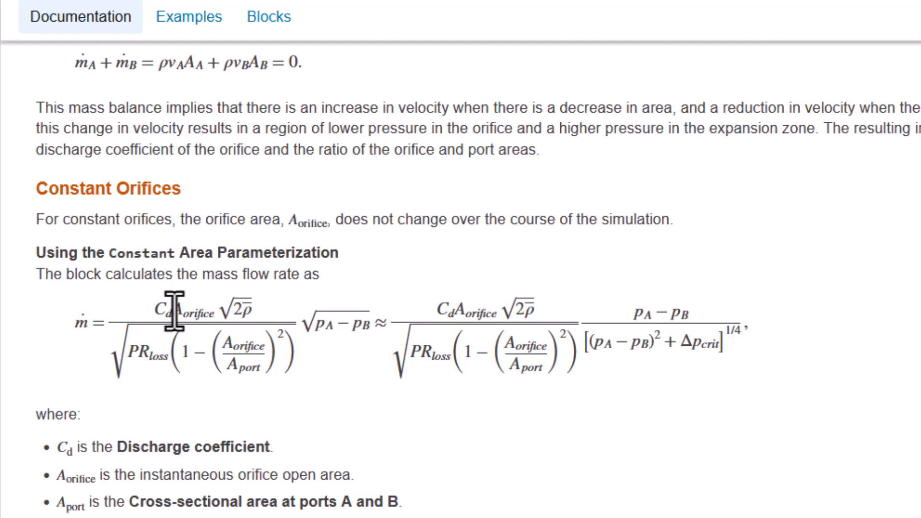
pyautogui.moveTo(172, 311); pyautogui.dragTo(222, 313)
pyautogui.hotkey('alt', 'Tab')
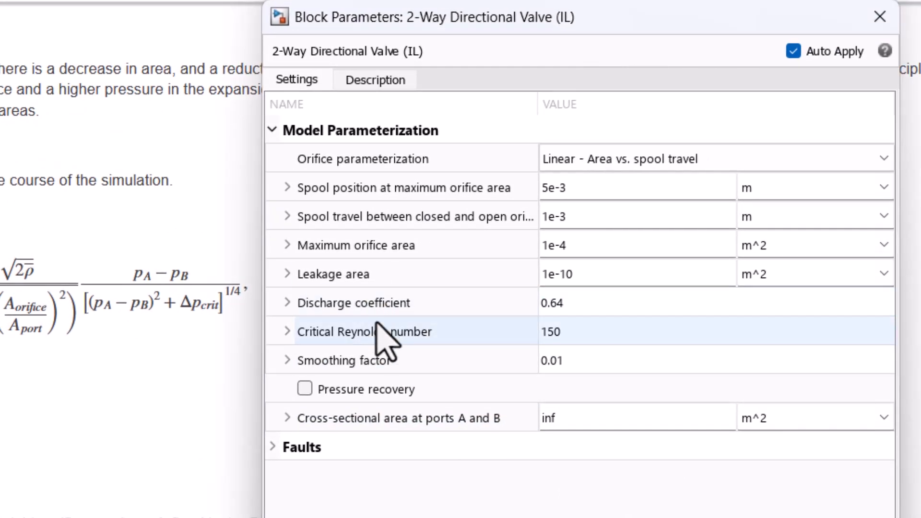
pyautogui.click(575, 247)
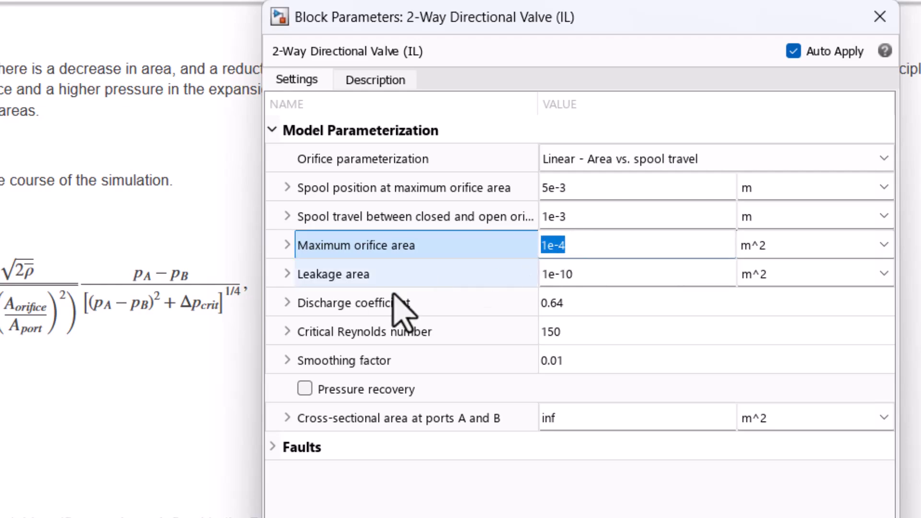
pyautogui.hotkey('alt', 'Tab')
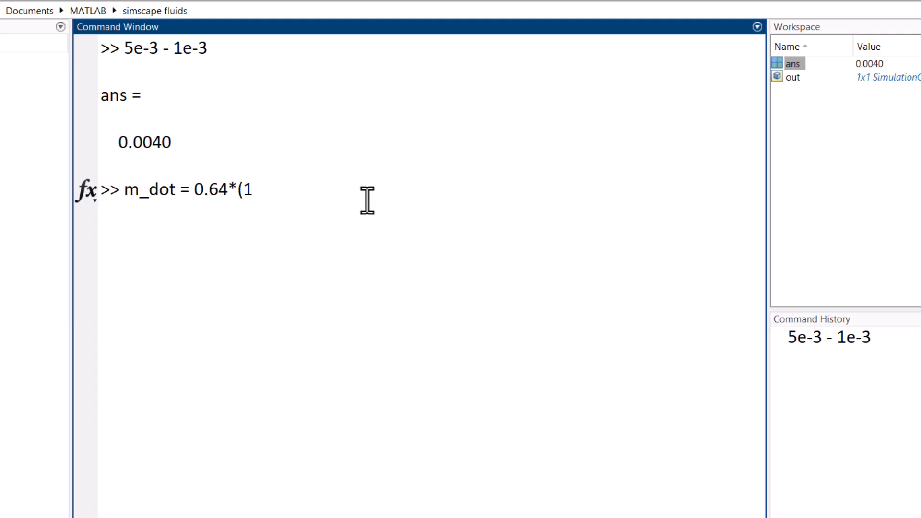
pyautogui.write(')')
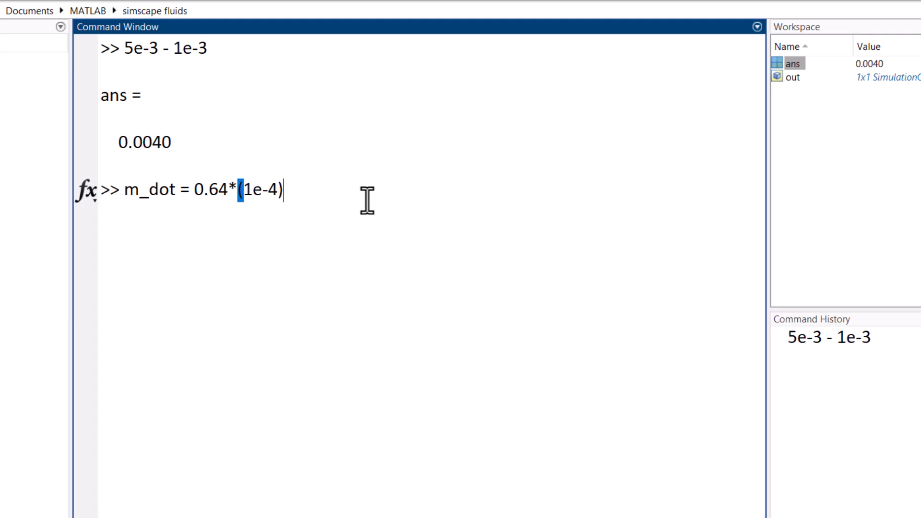
pyautogui.write('*')
# Step: Check the density term in the documented equation and append sqrt(2*999) to the m_dot expression
pyautogui.hotkey('alt', 'Tab')
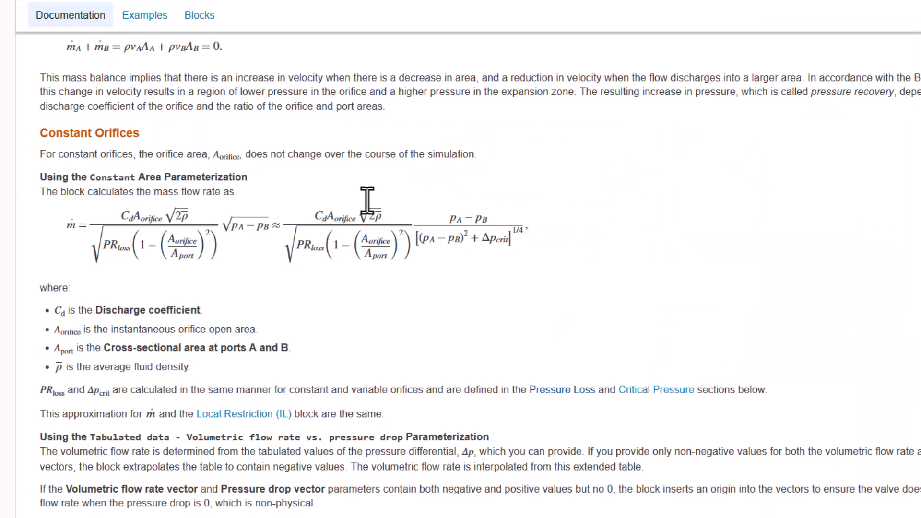
pyautogui.moveTo(165, 219); pyautogui.dragTo(184, 216)
pyautogui.click(186, 220)
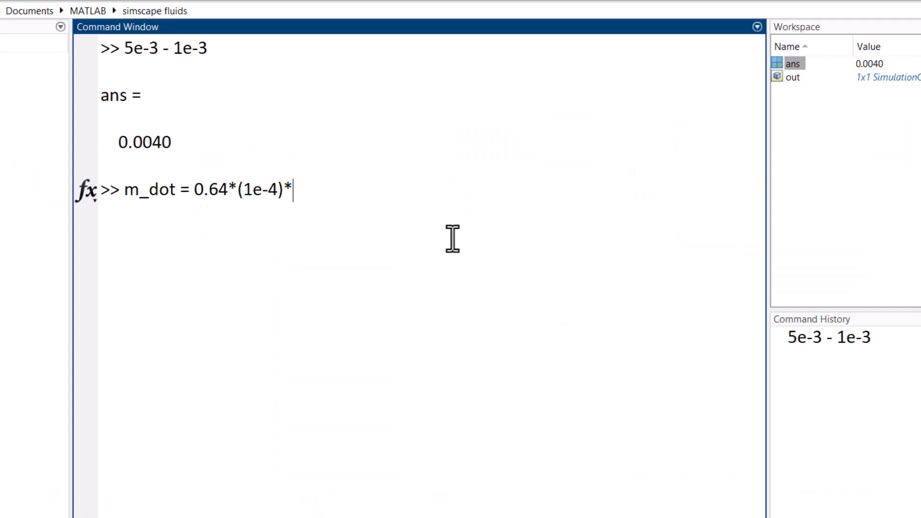
pyautogui.write('sqrt()')
pyautogui.press('Left')
pyautogui.write('2*')
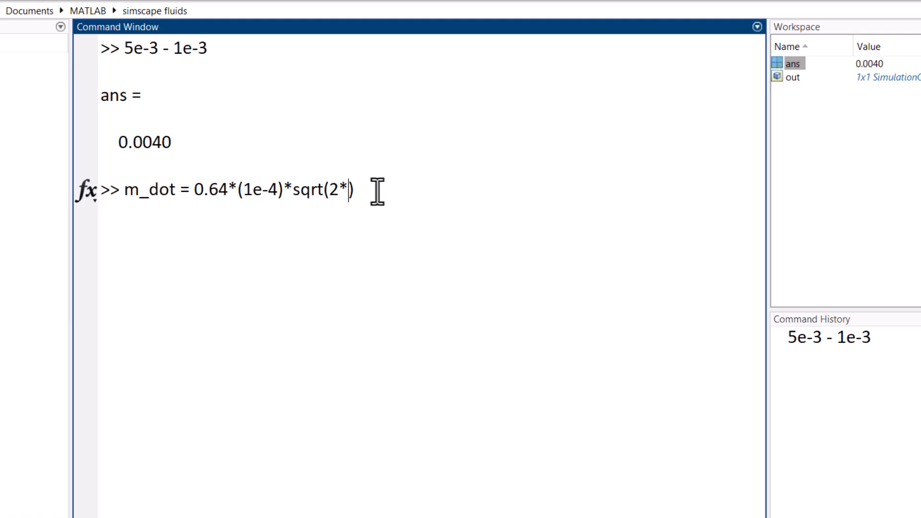
pyautogui.write('999')
pyautogui.click(386, 197)
# Step: Check the pressure difference term in the documented equation and append *sqrt(1e5) to the m_dot expression, cancelling any save dialog
pyautogui.hotkey('alt', 'Tab')
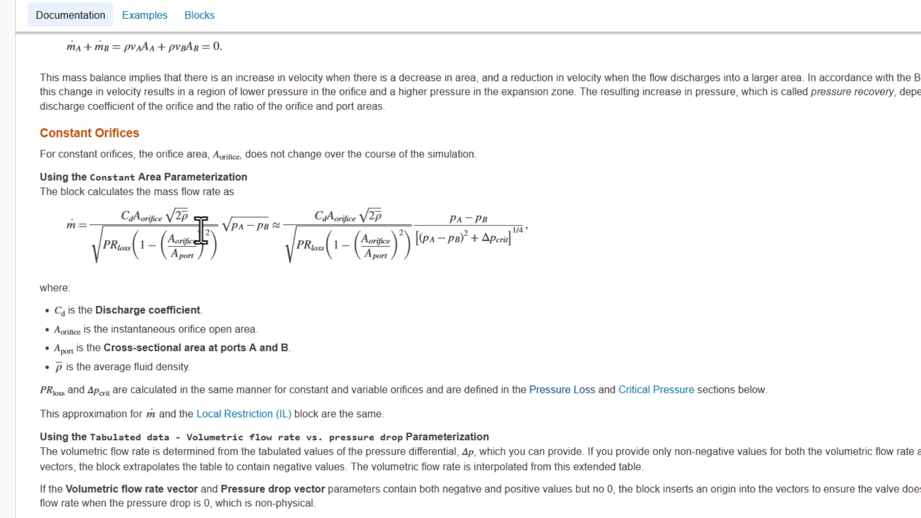
pyautogui.moveTo(223, 229); pyautogui.dragTo(269, 229)
pyautogui.click(217, 229)
pyautogui.click(223, 208)
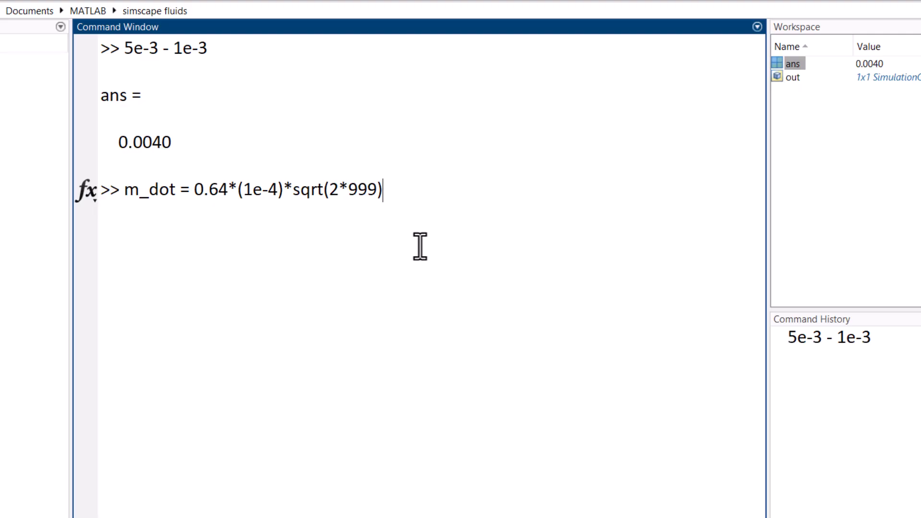
pyautogui.write('sqrt')
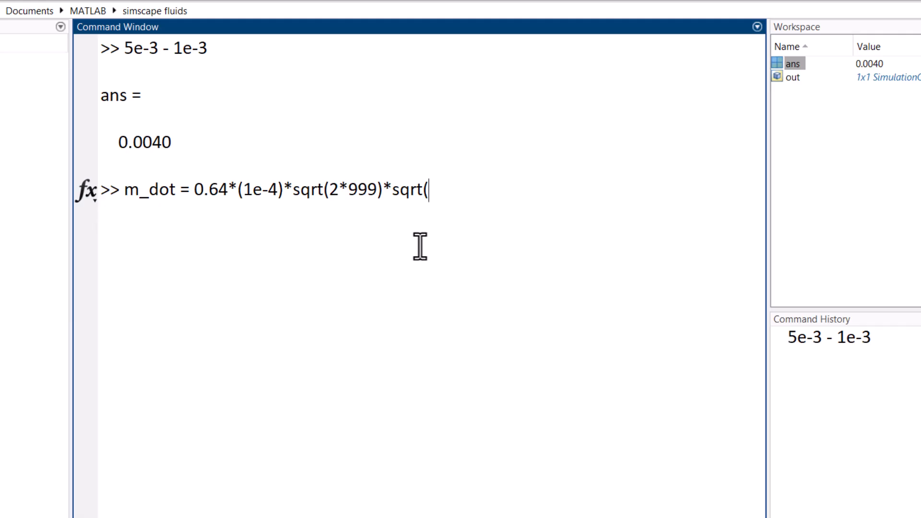
pyautogui.write('(1e5)')
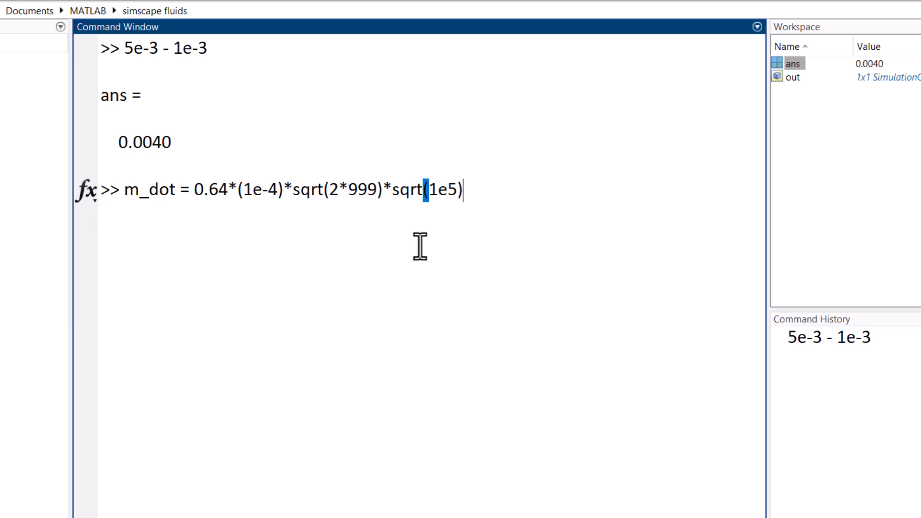
pyautogui.hotkey('ctrl', 's')
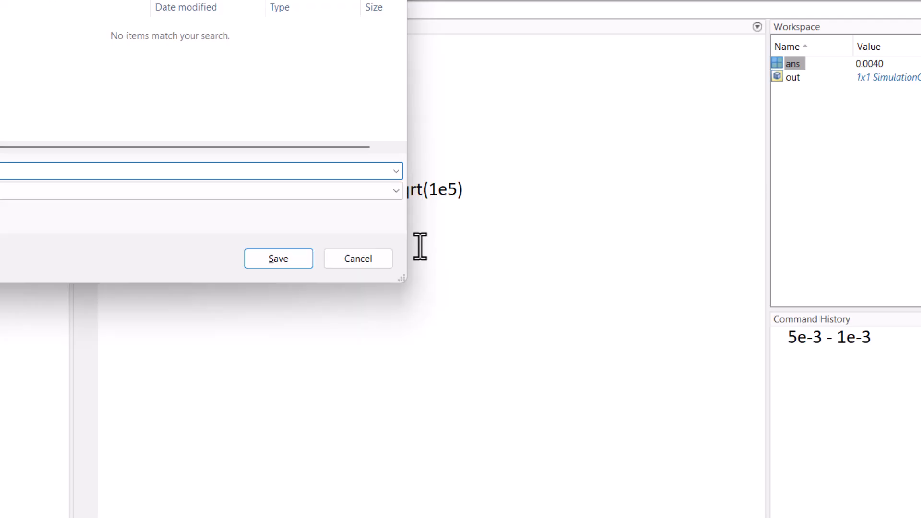
pyautogui.click(382, 254)
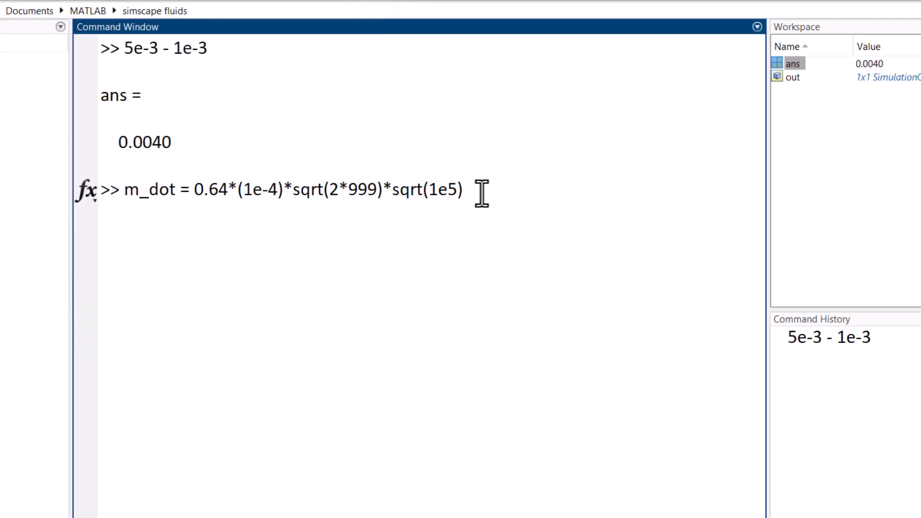
# Step: Check the documented equation's denominator and its port area term against the valve's cross-sectional area at ports A and B parameter
pyautogui.hotkey('alt', 'Tab')
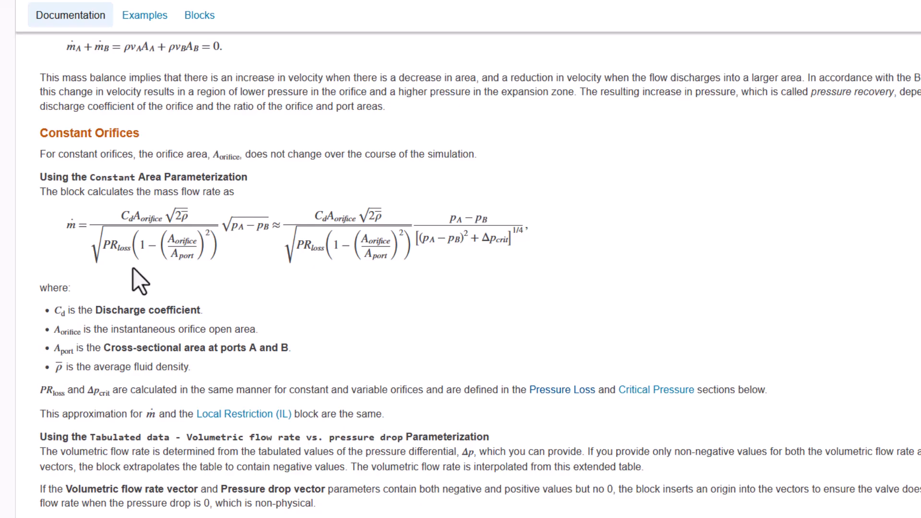
pyautogui.moveTo(94, 247); pyautogui.dragTo(218, 249)
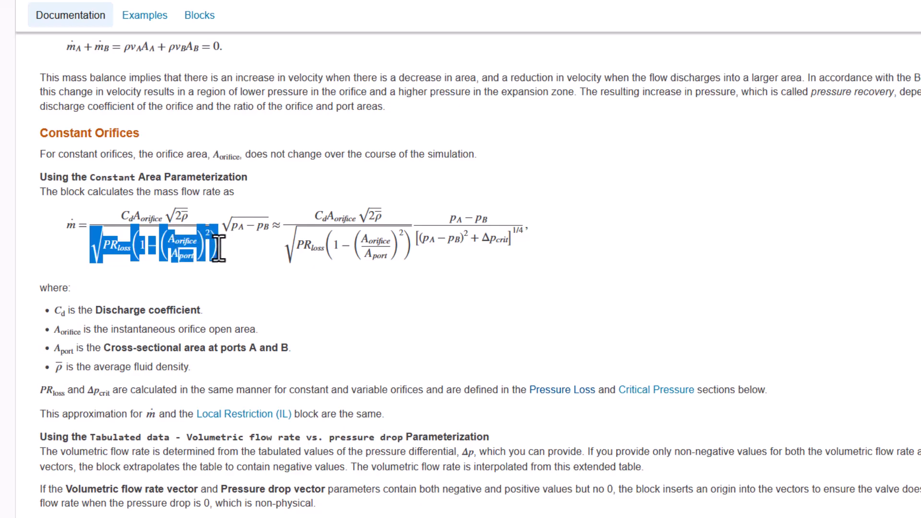
pyautogui.click(219, 249)
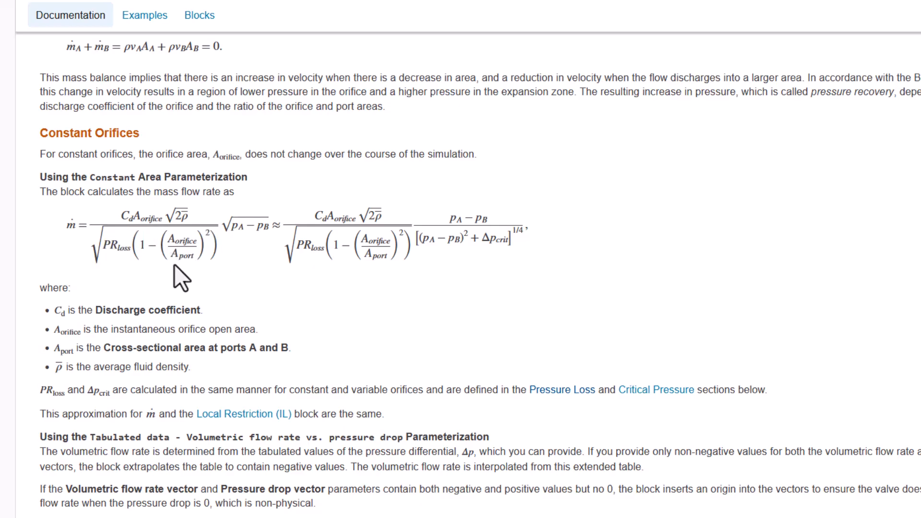
pyautogui.moveTo(170, 239); pyautogui.dragTo(193, 256)
pyautogui.click(193, 257)
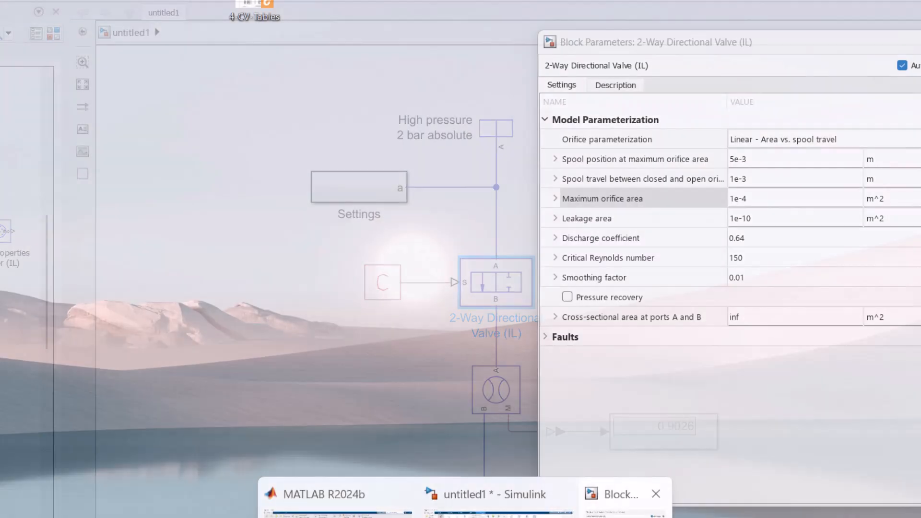
pyautogui.click(621, 499)
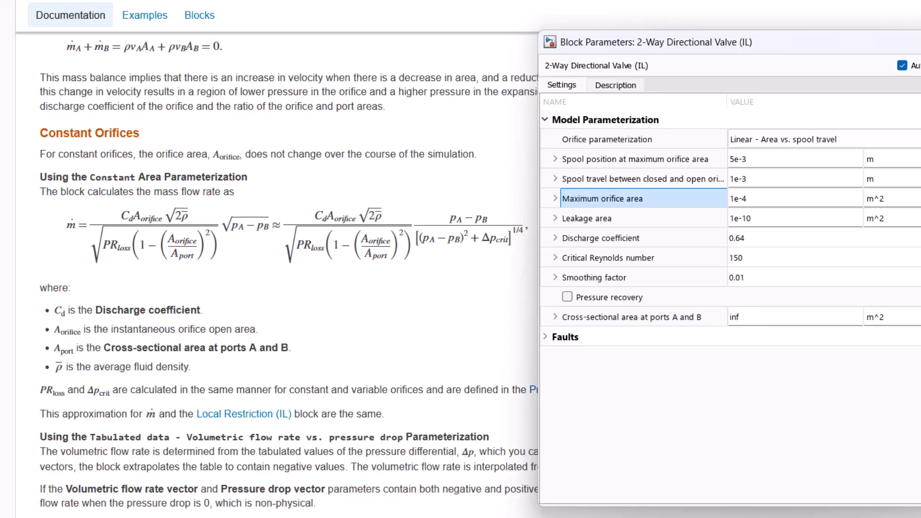
pyautogui.click(920, 42)
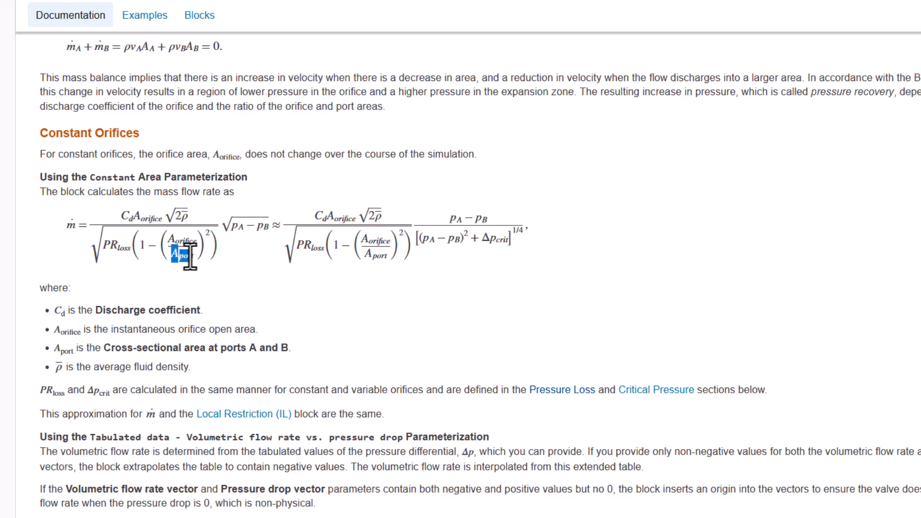
# Step: Check the area ratio and pressure loss terms in the equation's denominator and append a division by the square root of PRloss to the m_dot expression
pyautogui.moveTo(172, 244); pyautogui.dragTo(193, 257)
pyautogui.moveTo(135, 245); pyautogui.dragTo(161, 249)
pyautogui.click(168, 249)
pyautogui.moveTo(100, 246); pyautogui.dragTo(120, 248)
pyautogui.click(139, 244)
pyautogui.moveTo(102, 247); pyautogui.dragTo(129, 247)
pyautogui.click(129, 247)
pyautogui.hotkey('alt', 'Tab')
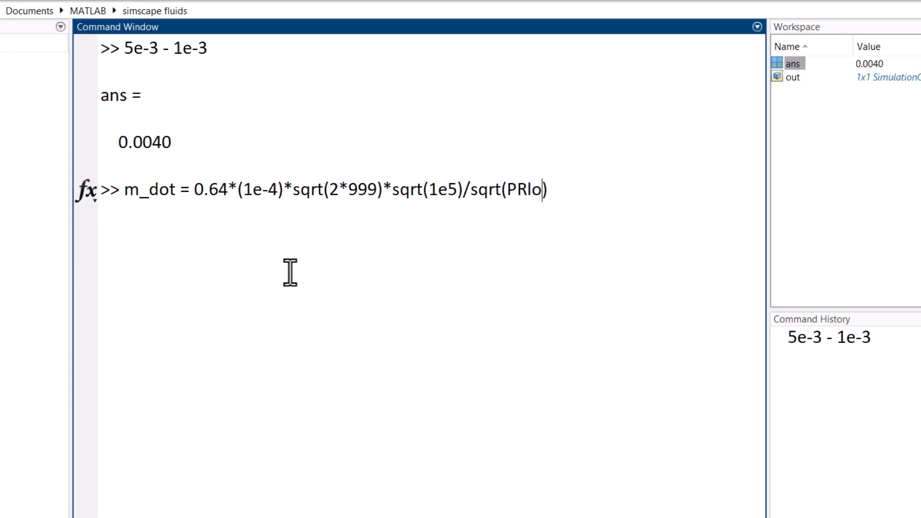
# Step: Look up the Pressure Loss section of the valve documentation and examine the formula that defines the PRloss term
pyautogui.hotkey('alt', 'Tab')
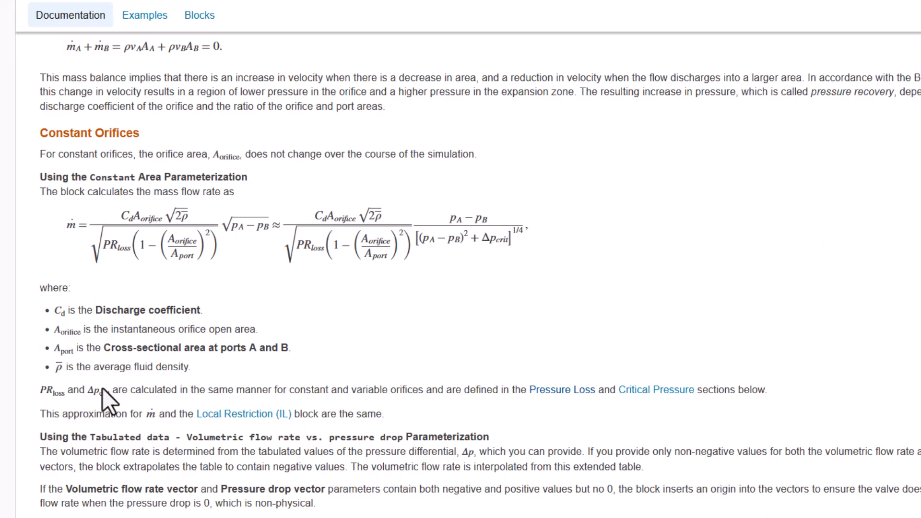
pyautogui.click(550, 392)
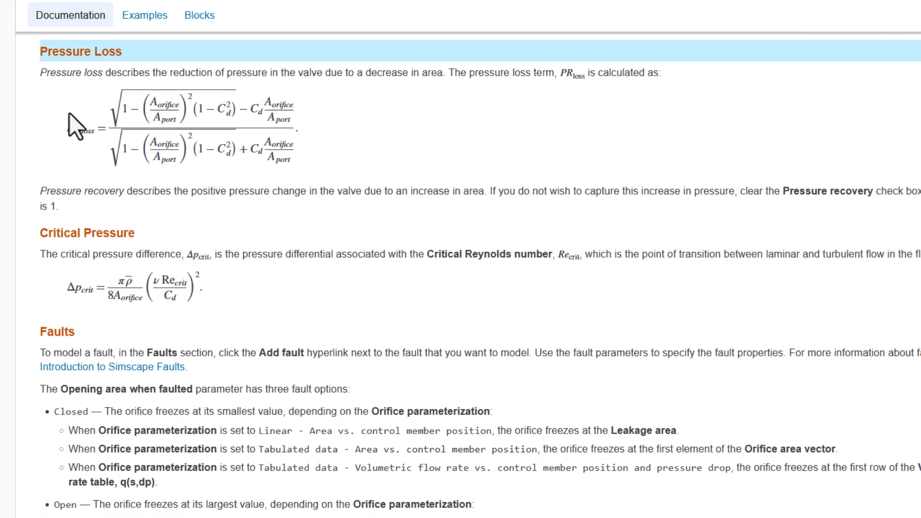
pyautogui.moveTo(66, 132); pyautogui.dragTo(304, 144)
pyautogui.click(303, 154)
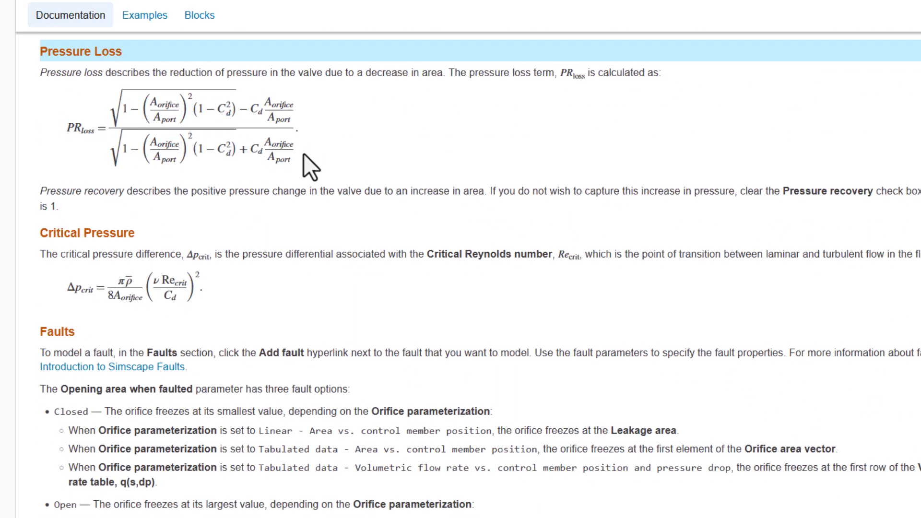